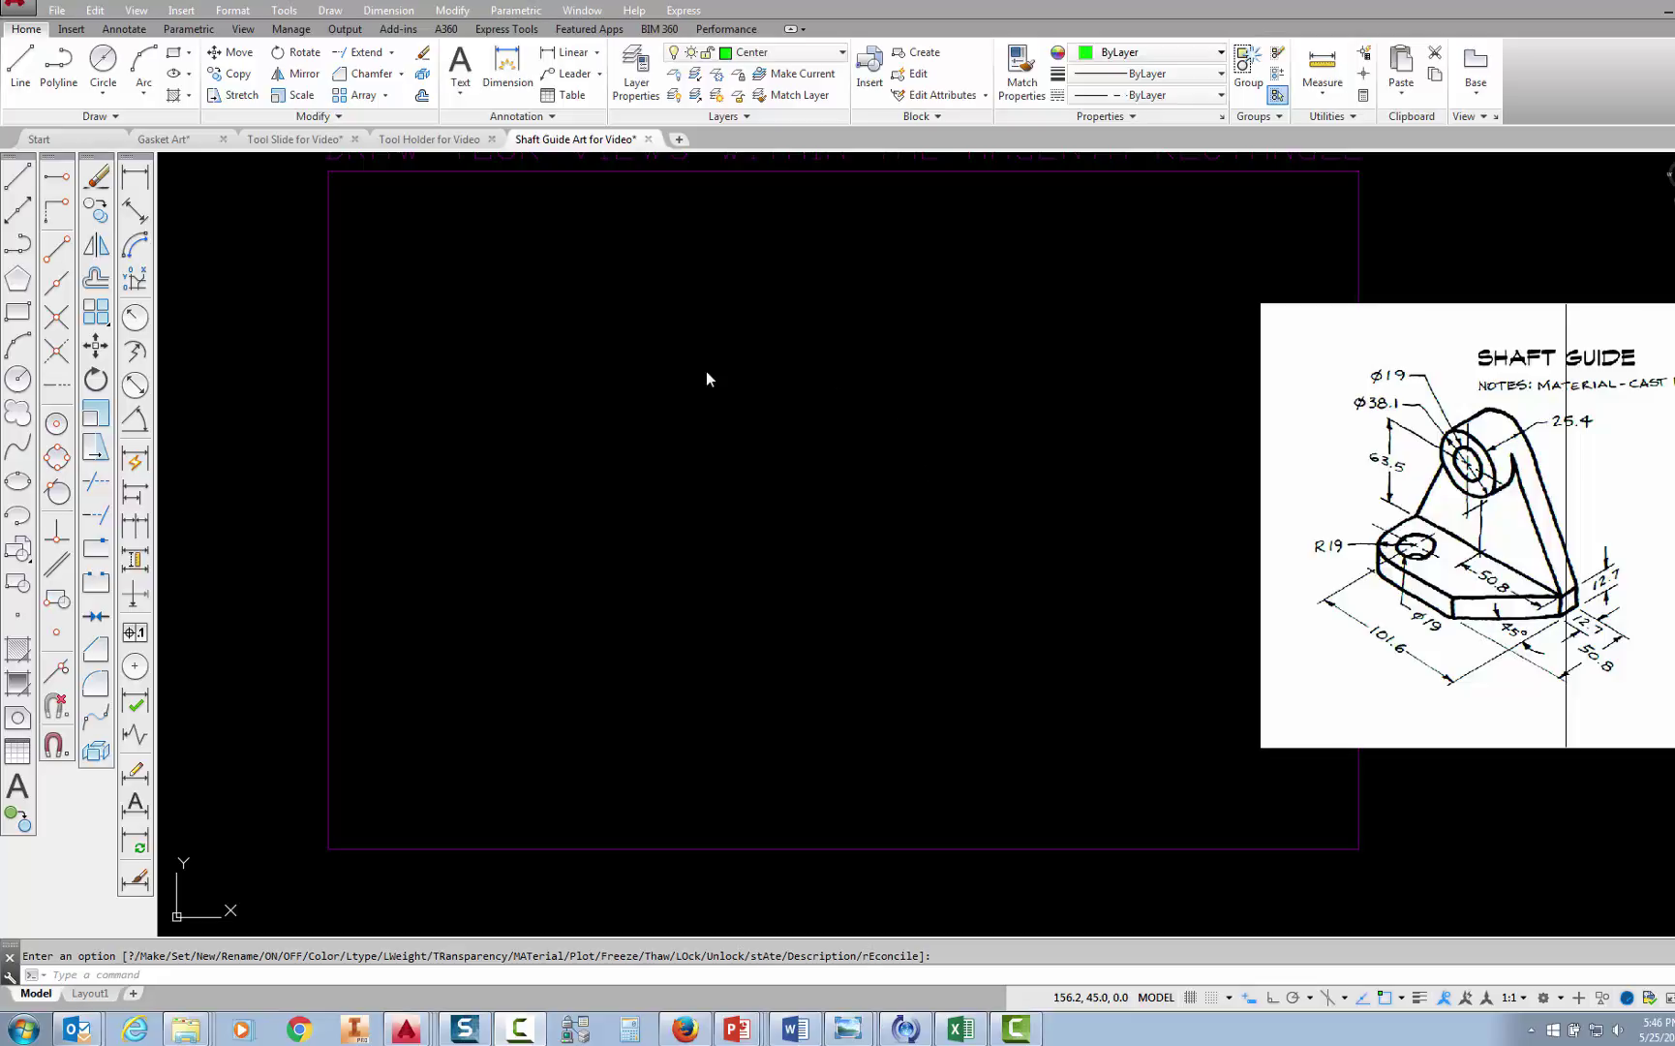
# - Turn on the Miter Box layer to show the view-layout frame and its miter line
pyautogui.click(844, 58)
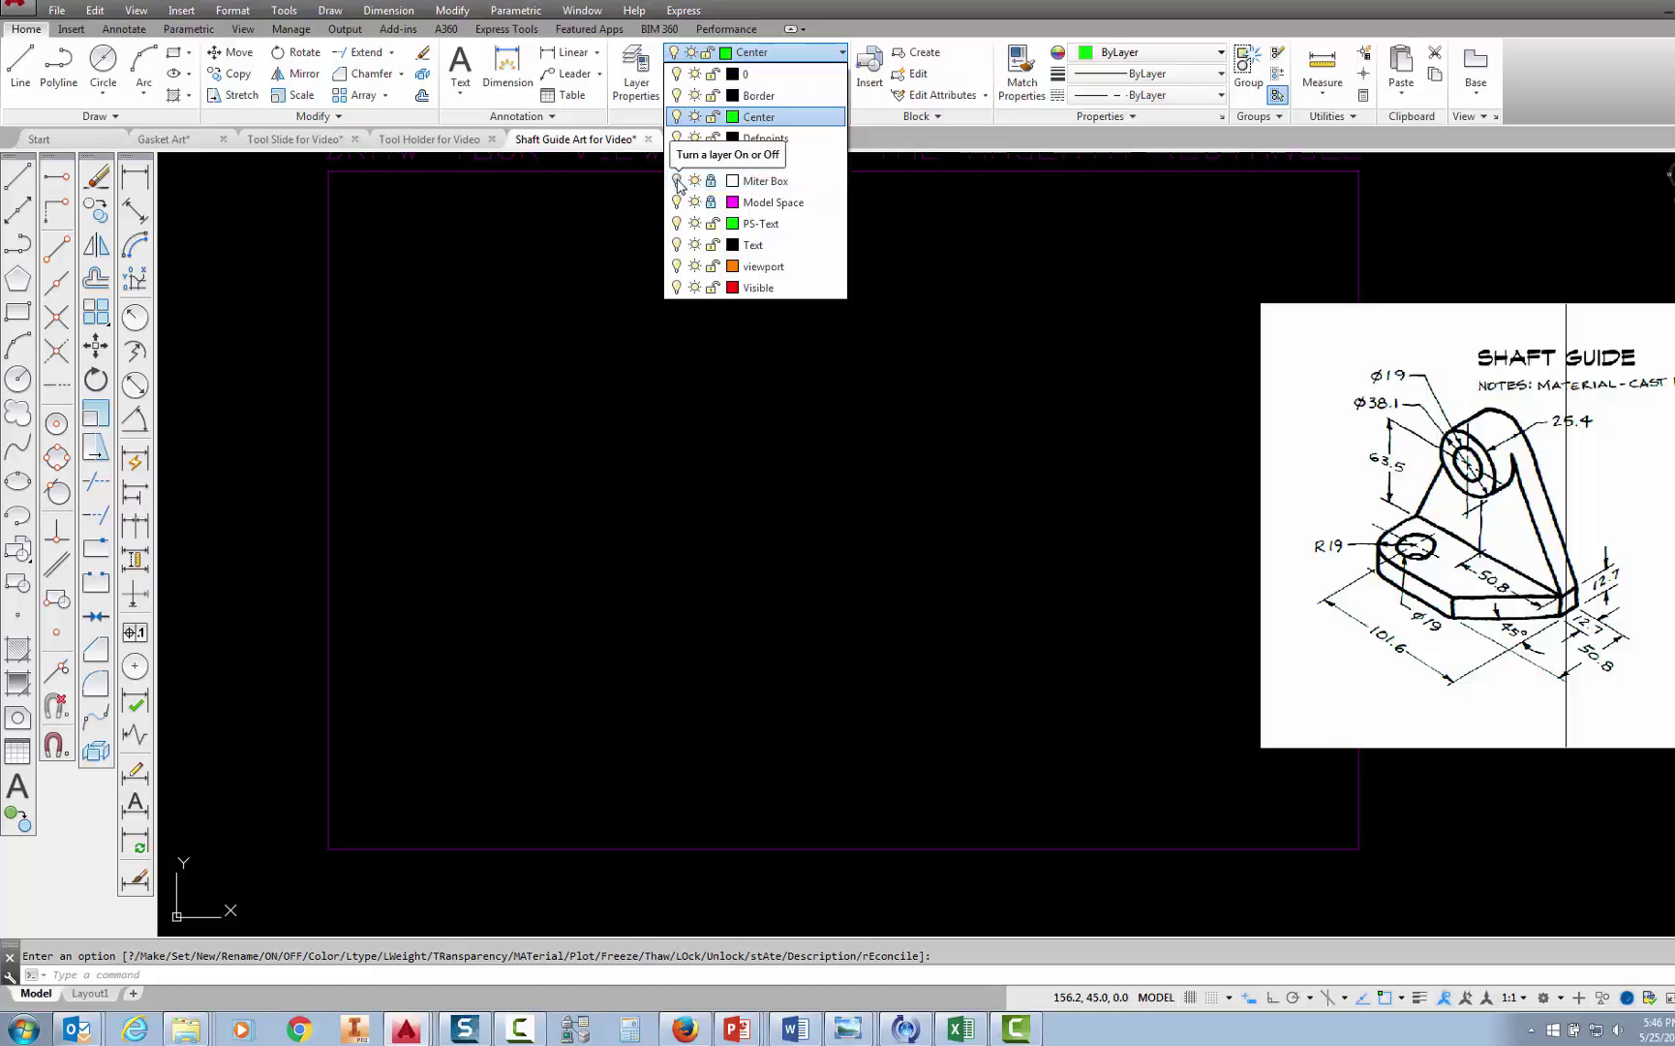
pyautogui.click(678, 184)
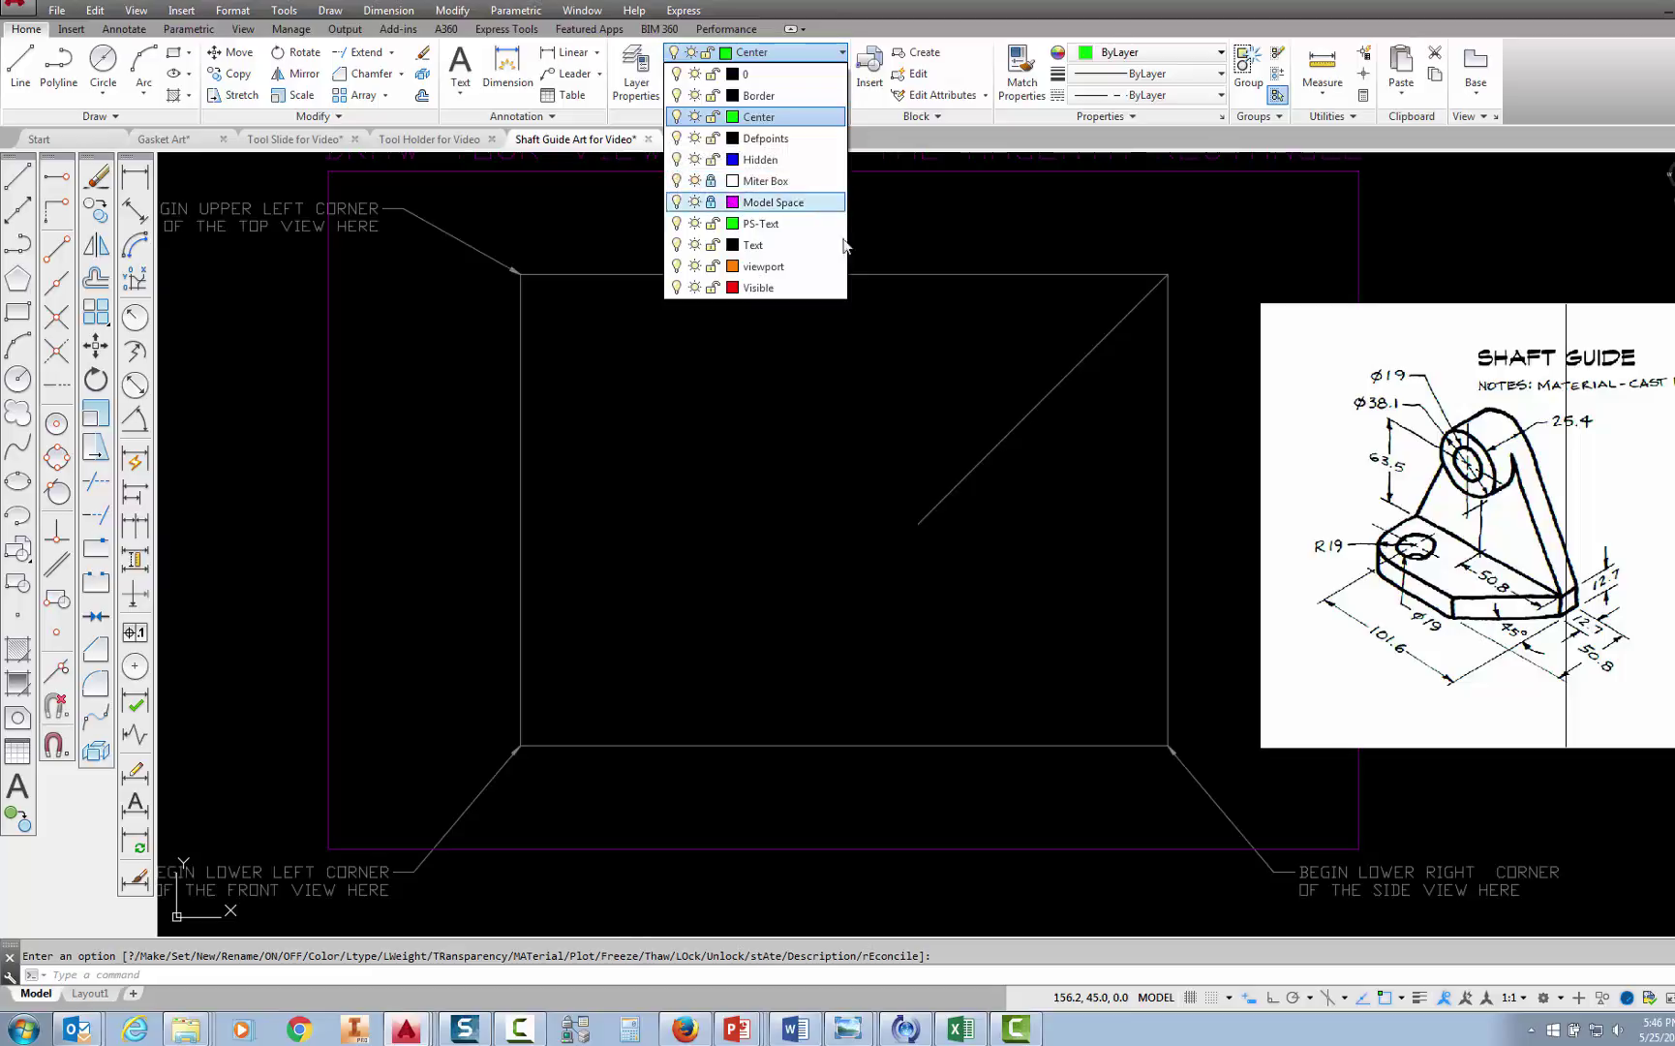
pyautogui.click(1143, 247)
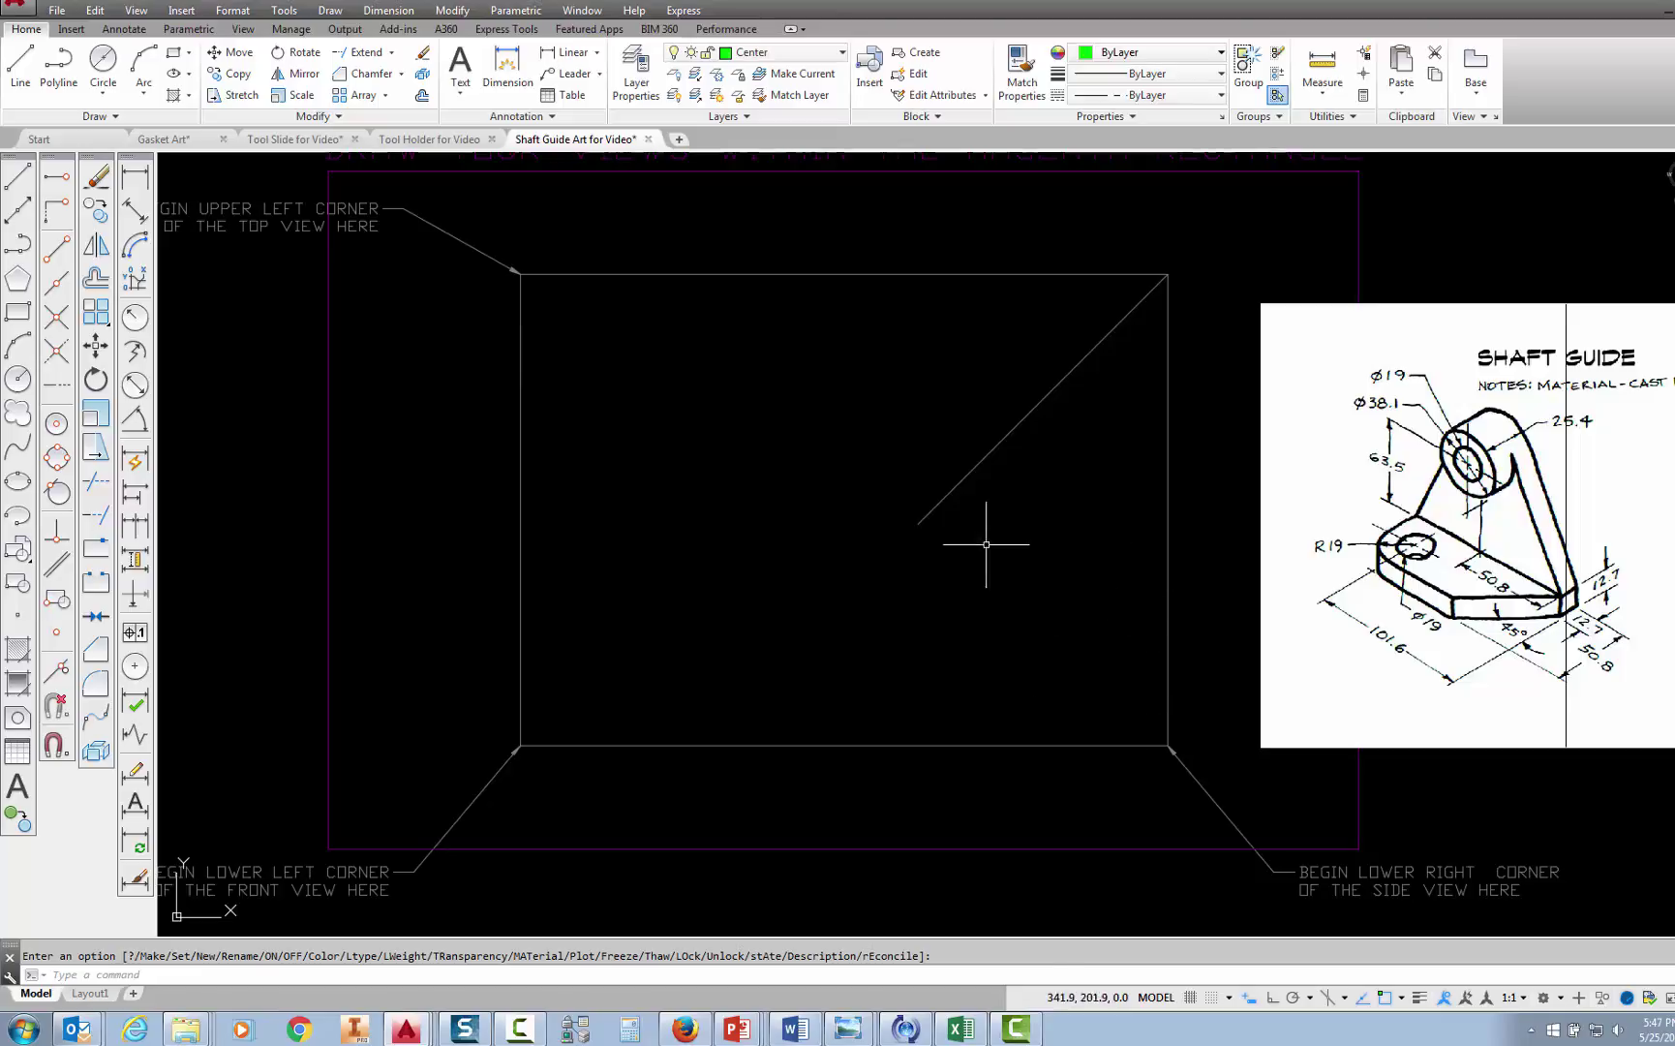
# - Set Visible as the current layer from the Layer list
pyautogui.click(842, 53)
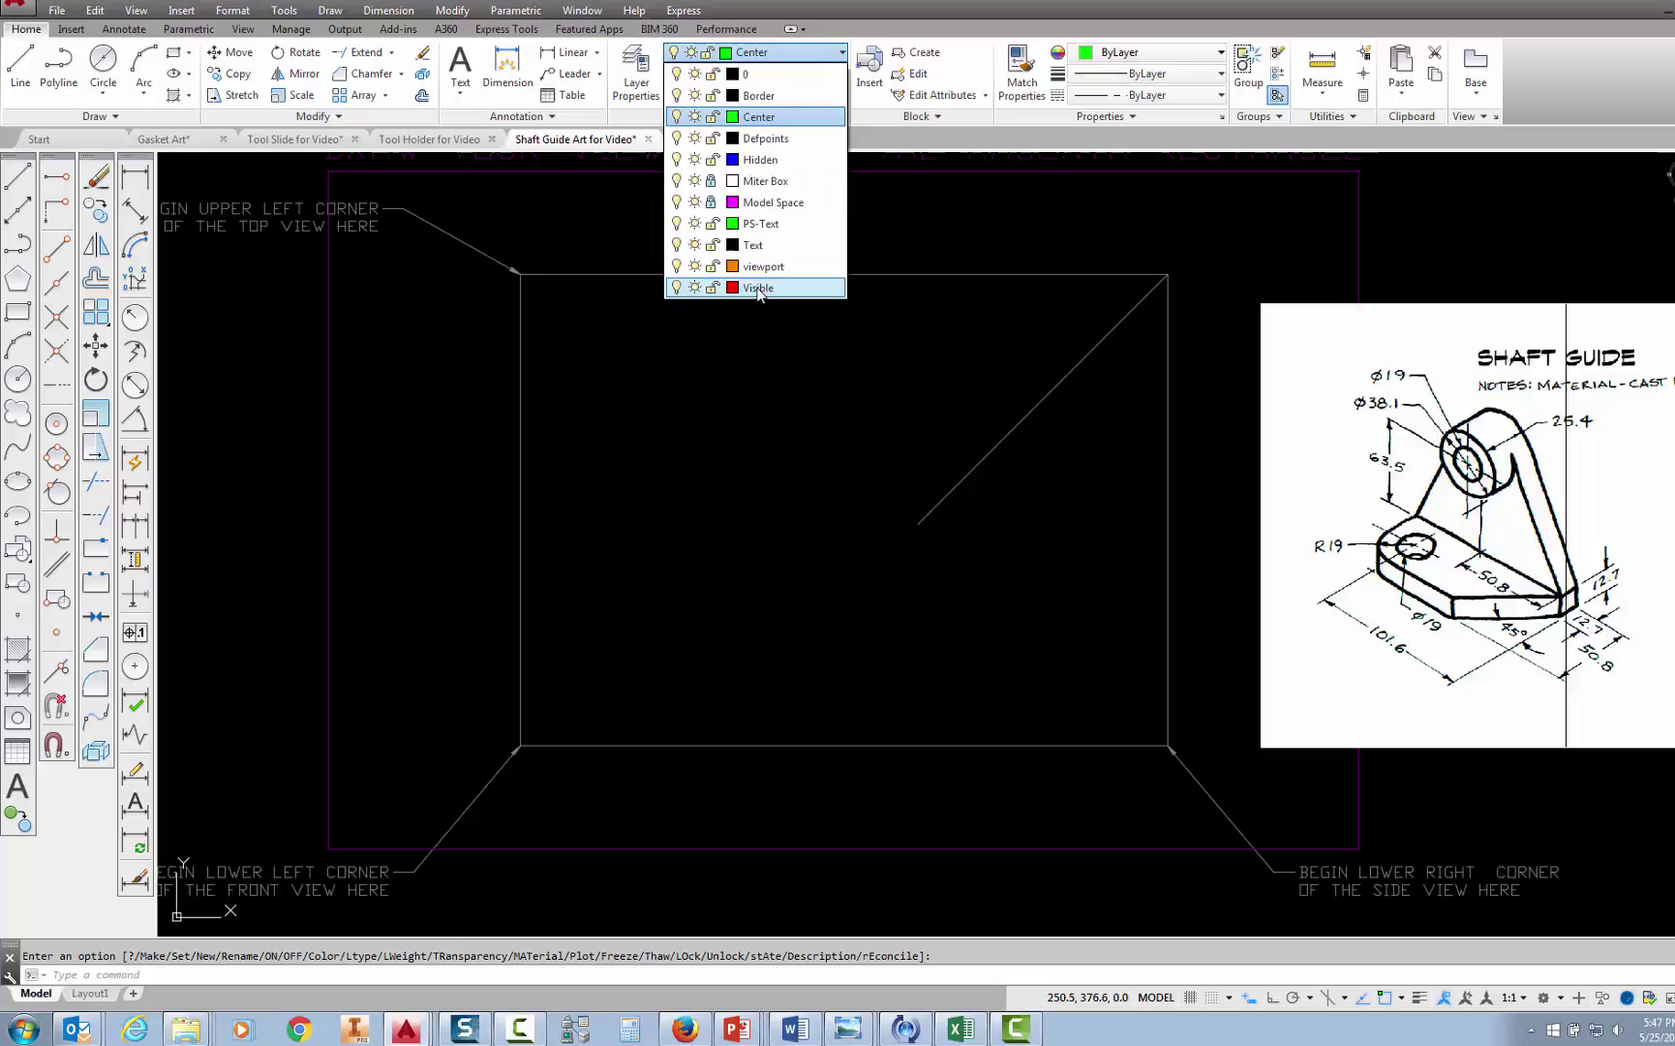
pyautogui.click(758, 288)
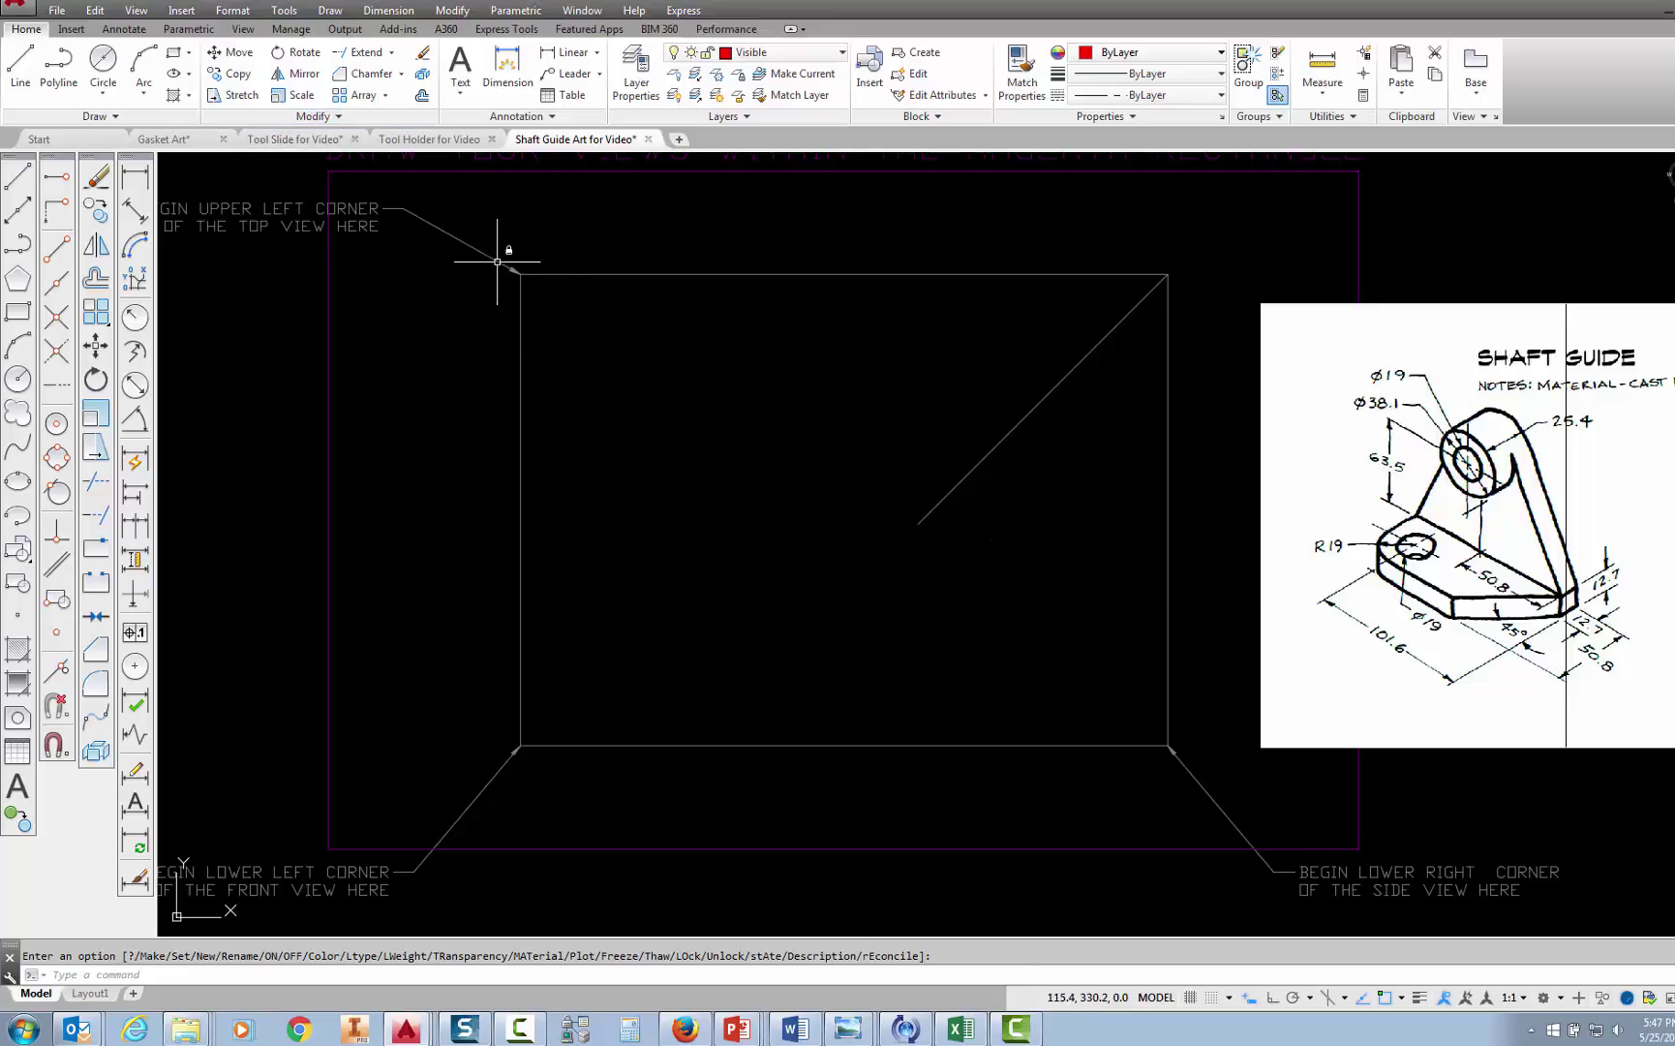
# - Draw a 101.6 × 12.7 rectangle anchored at the front view's lower-left corner
pyautogui.click(188, 52)
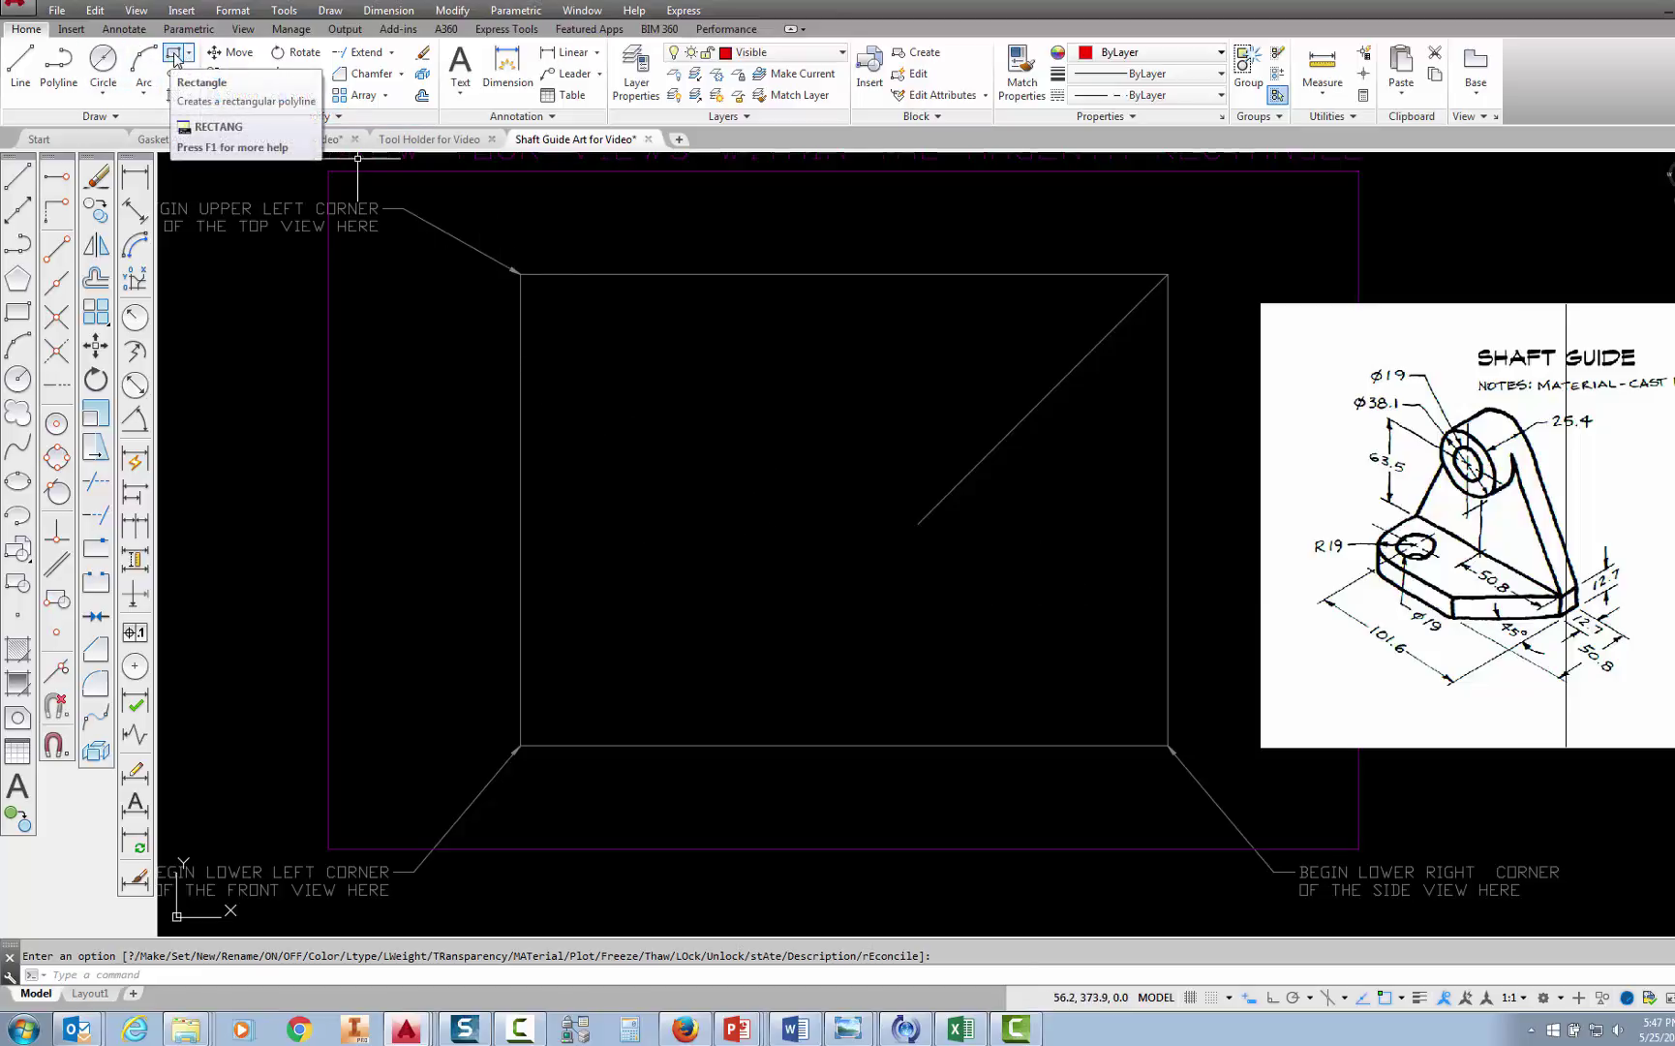
pyautogui.click(208, 85)
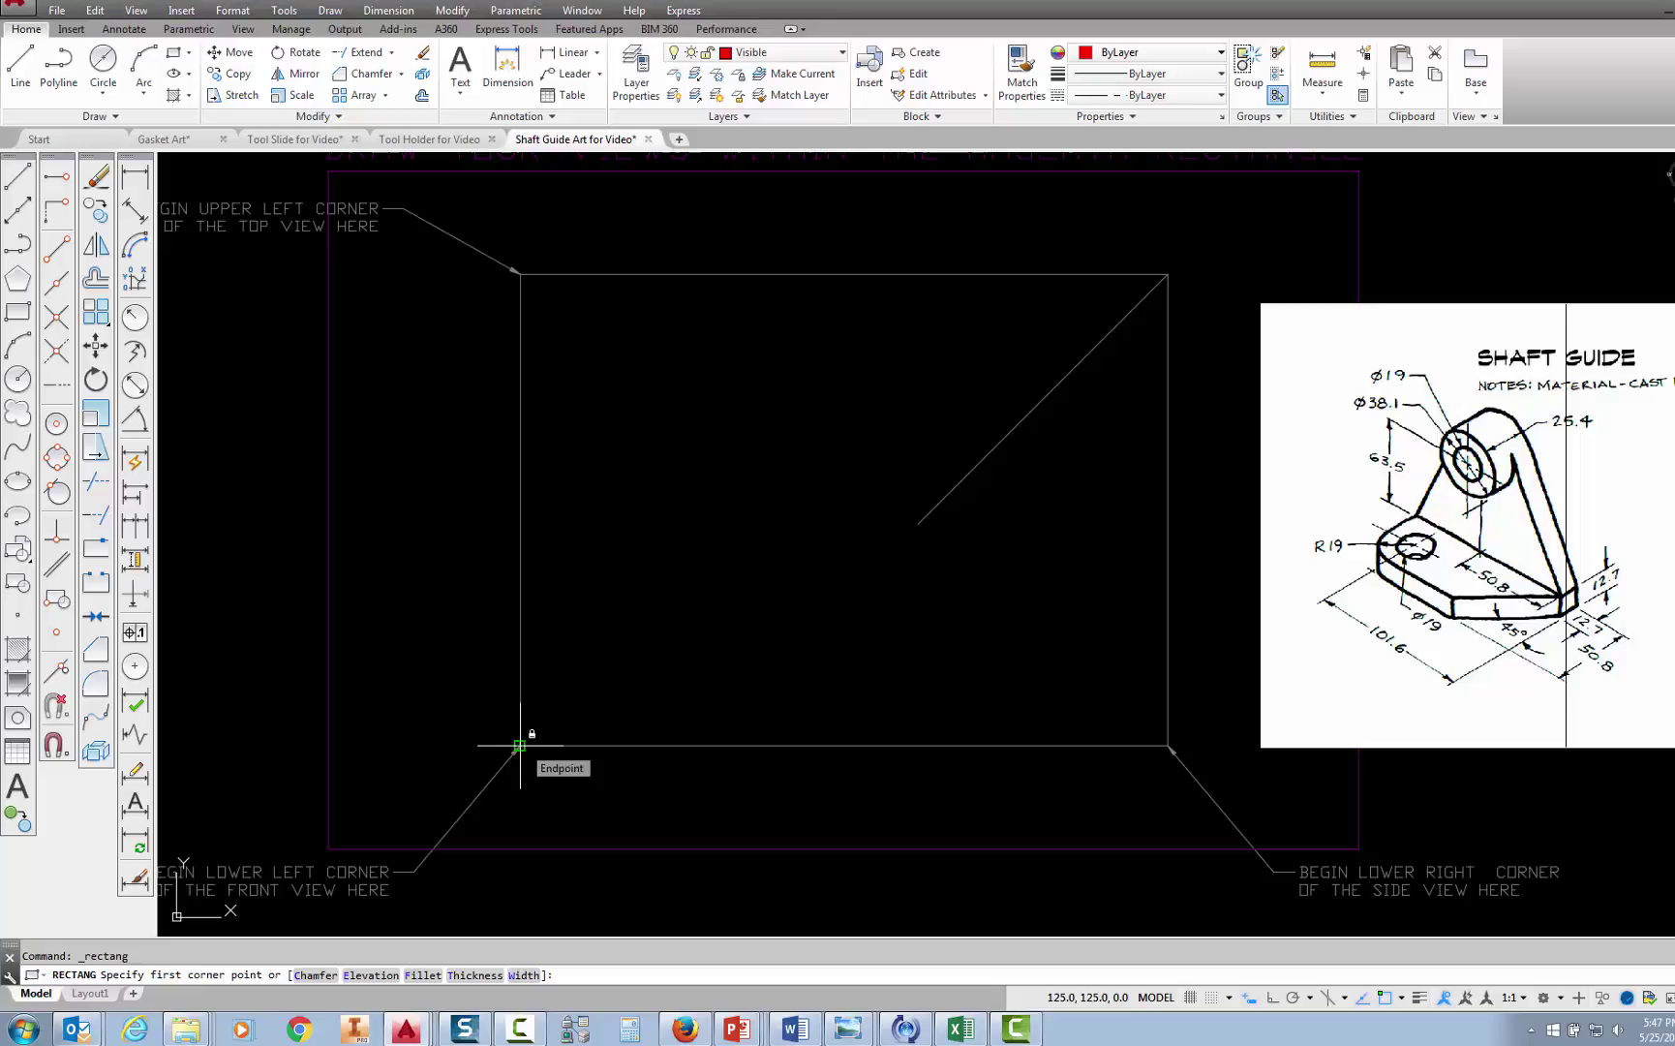
pyautogui.click(520, 745)
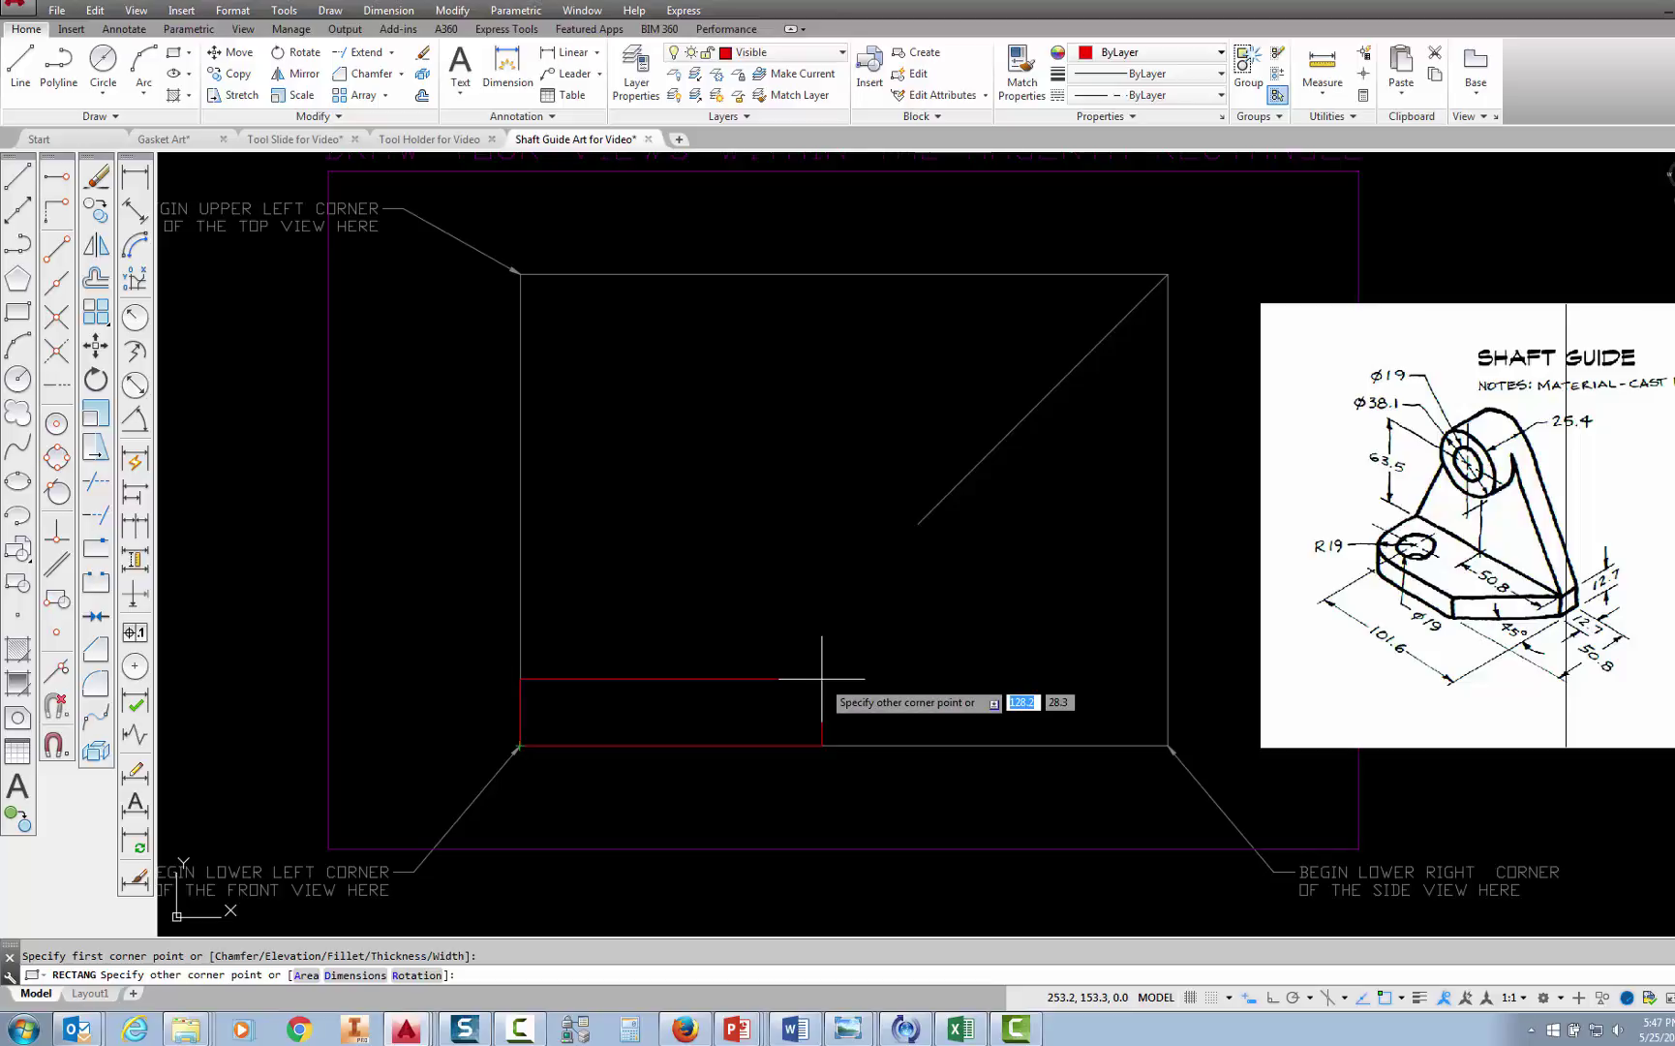
pyautogui.write('101.6')
pyautogui.press('Tab')
pyautogui.write('1')
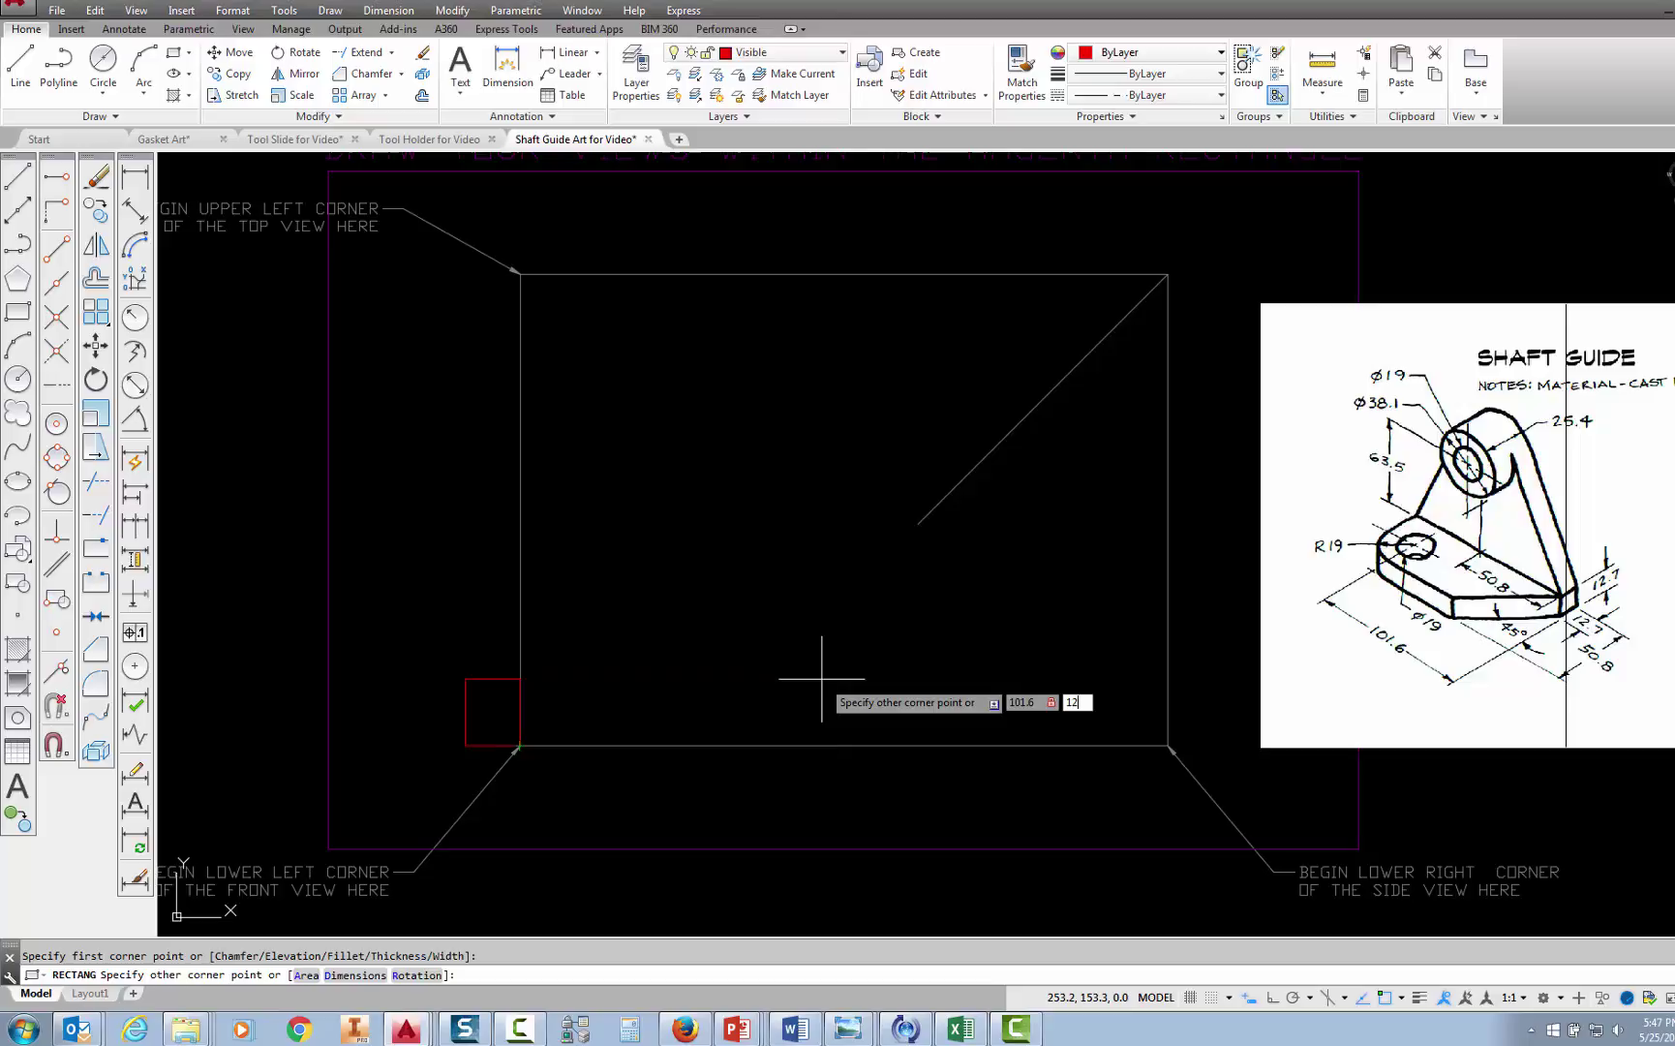
pyautogui.write('2.7')
pyautogui.press('Return')
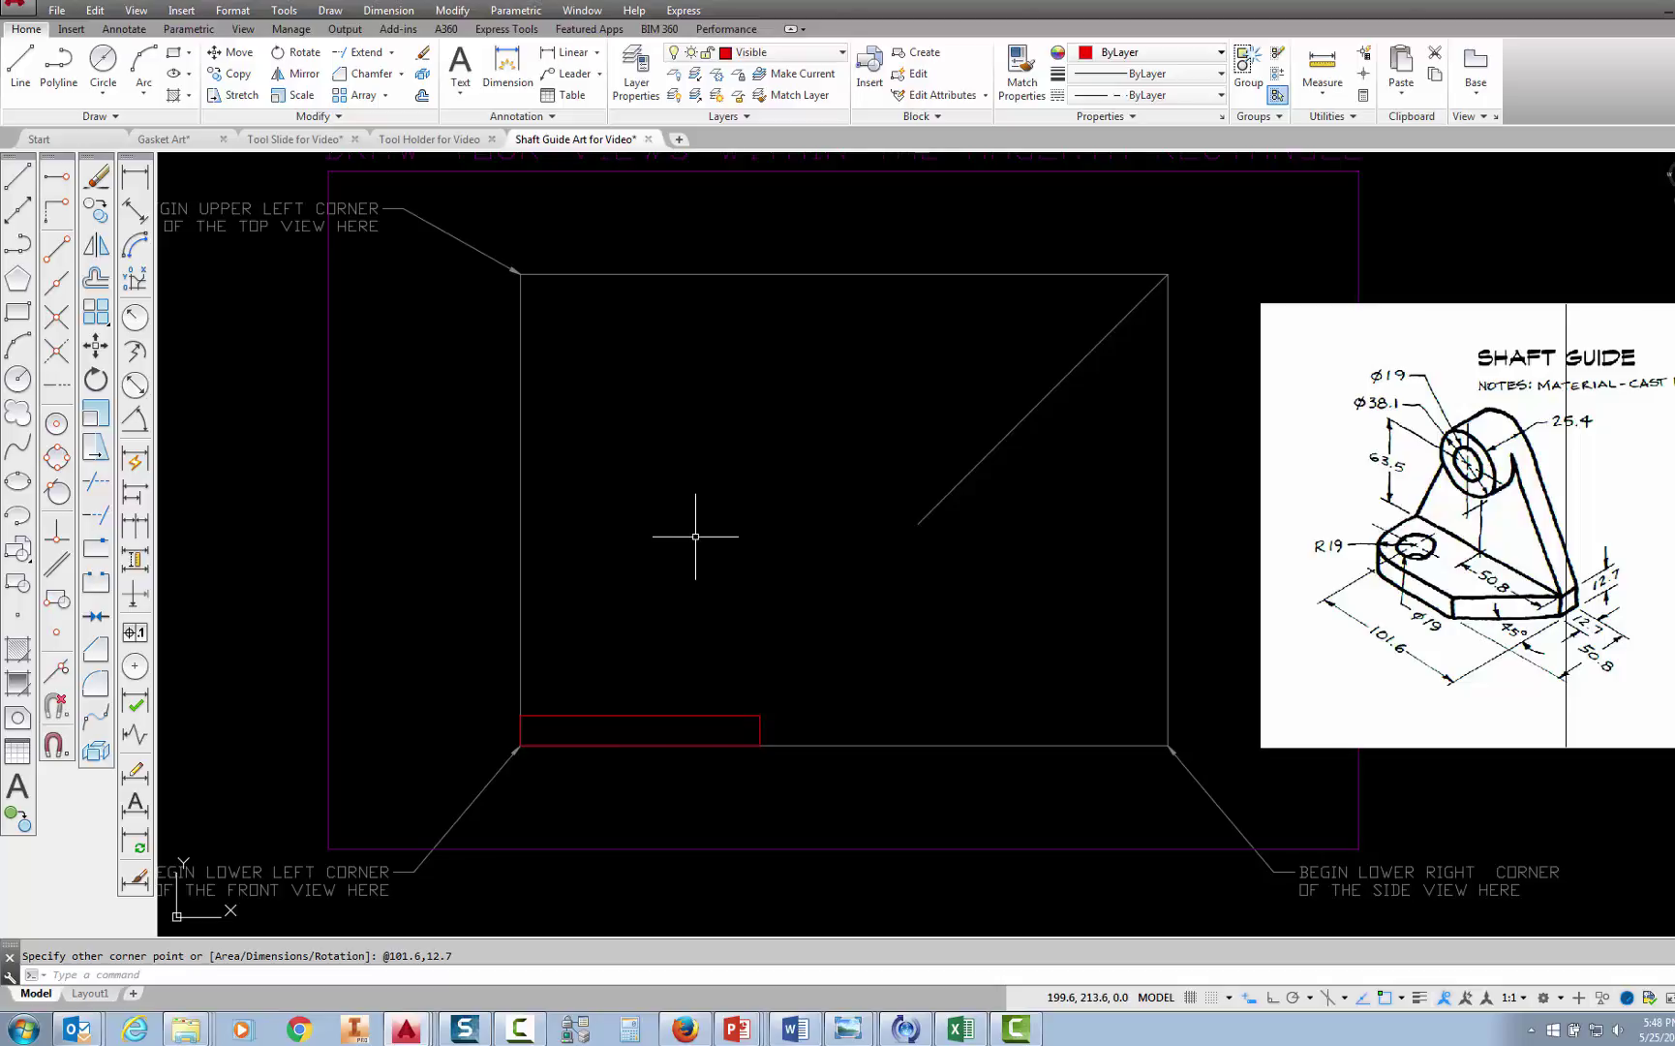
# - Start a Center, Diameter circle using the FROM option to offset its centre
pyautogui.click(104, 94)
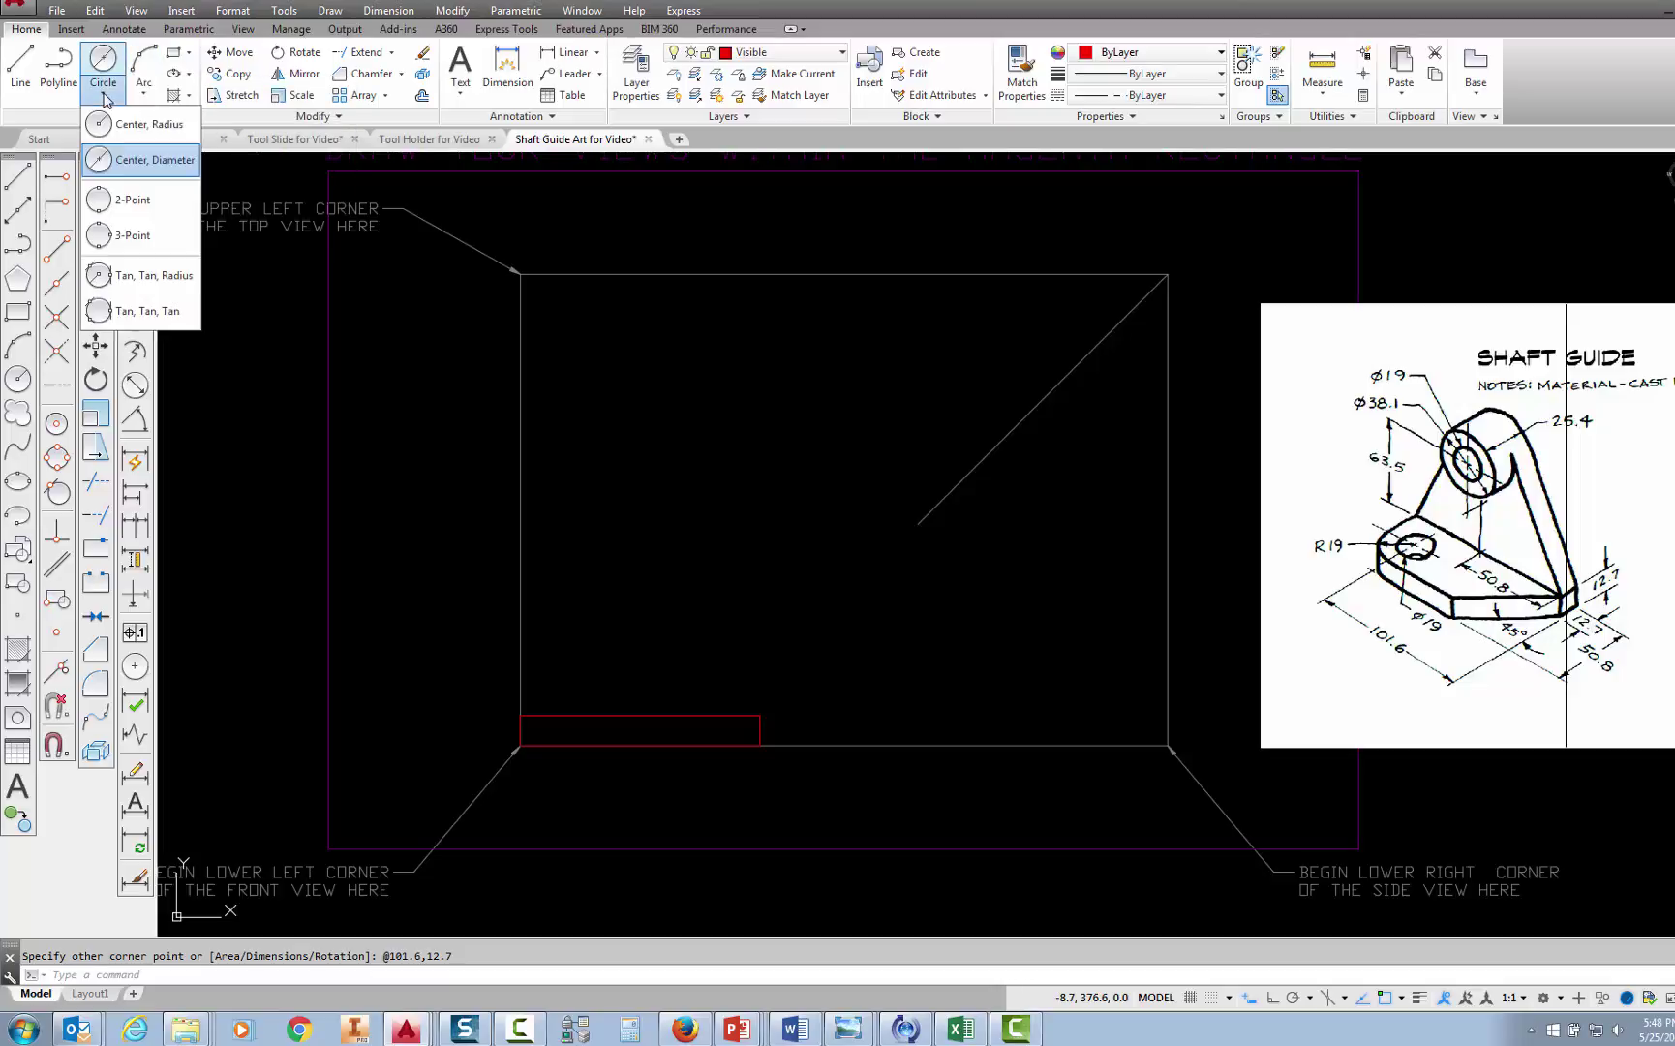
pyautogui.click(135, 160)
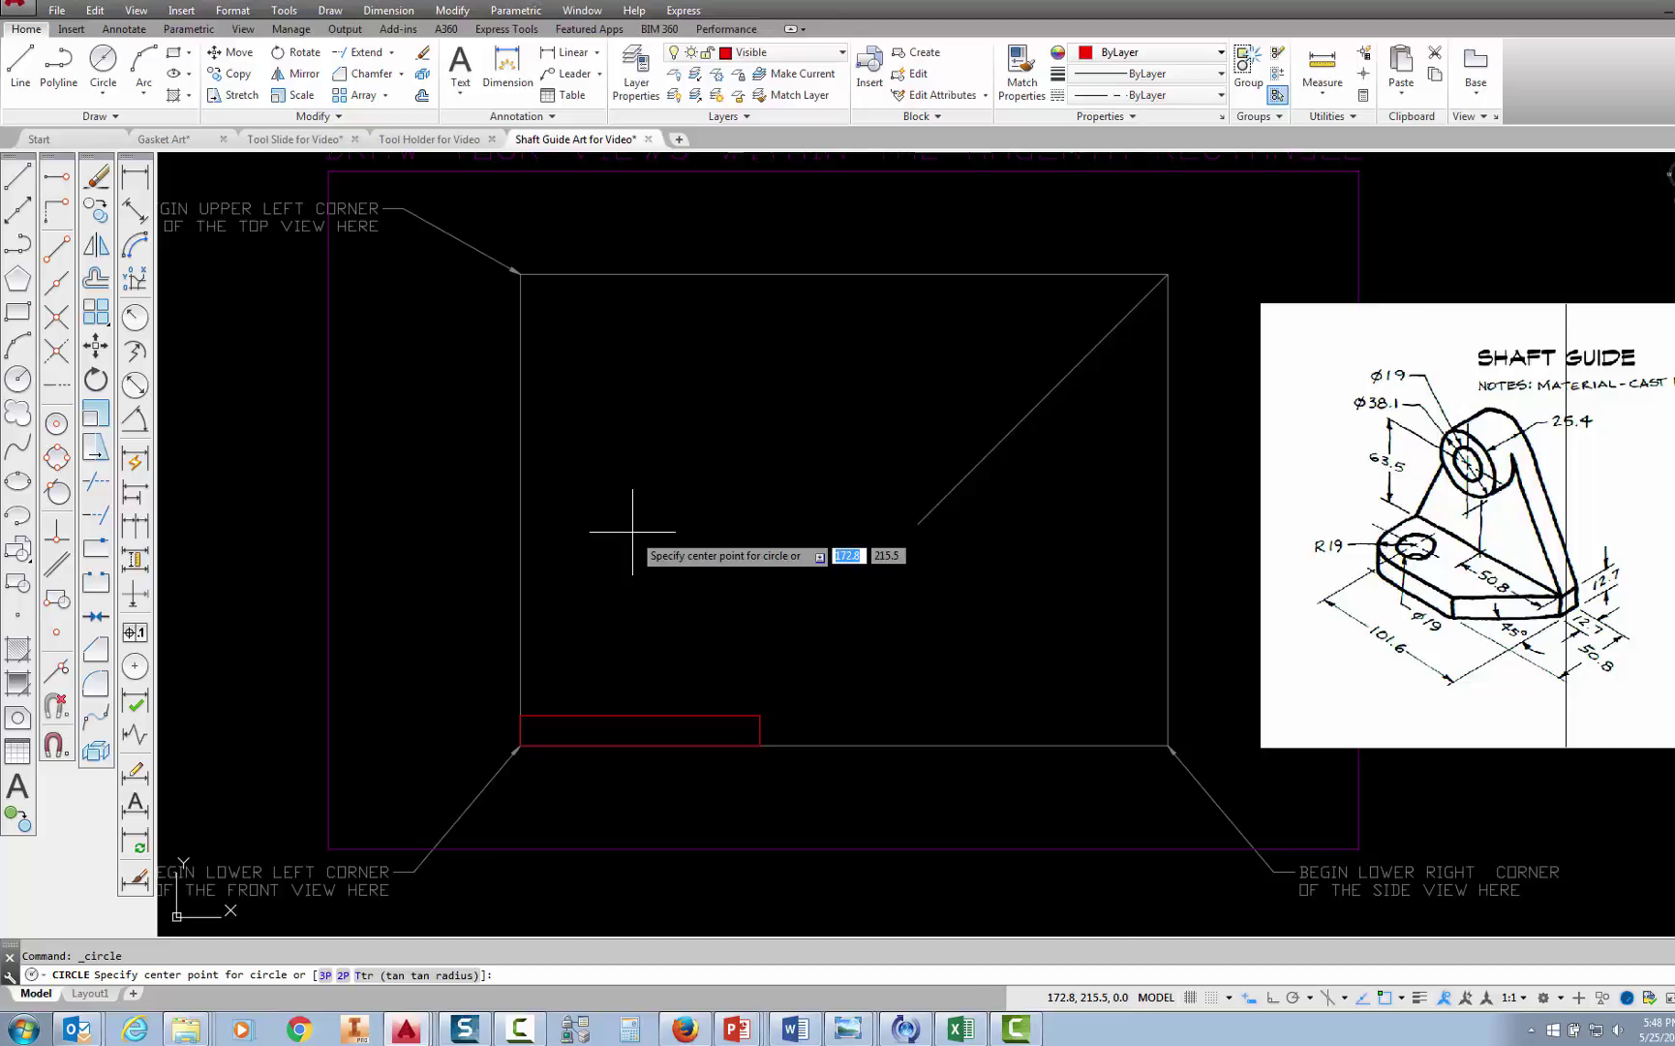
pyautogui.write('from')
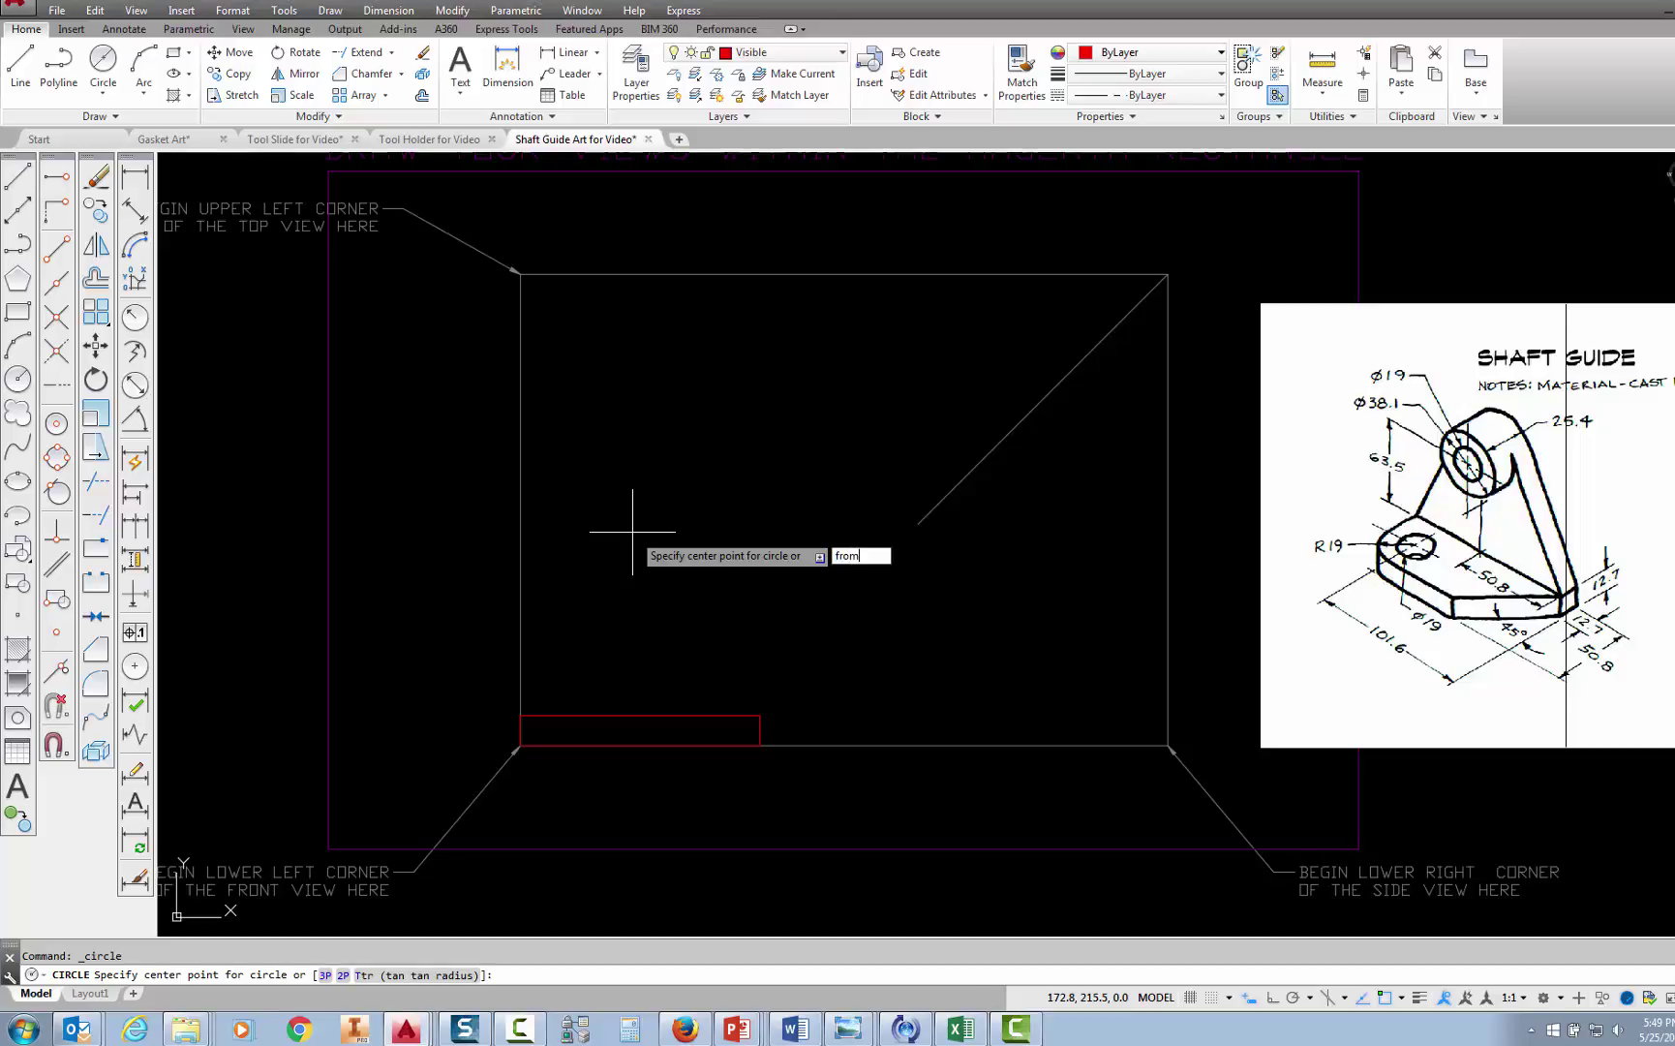
pyautogui.press('Return')
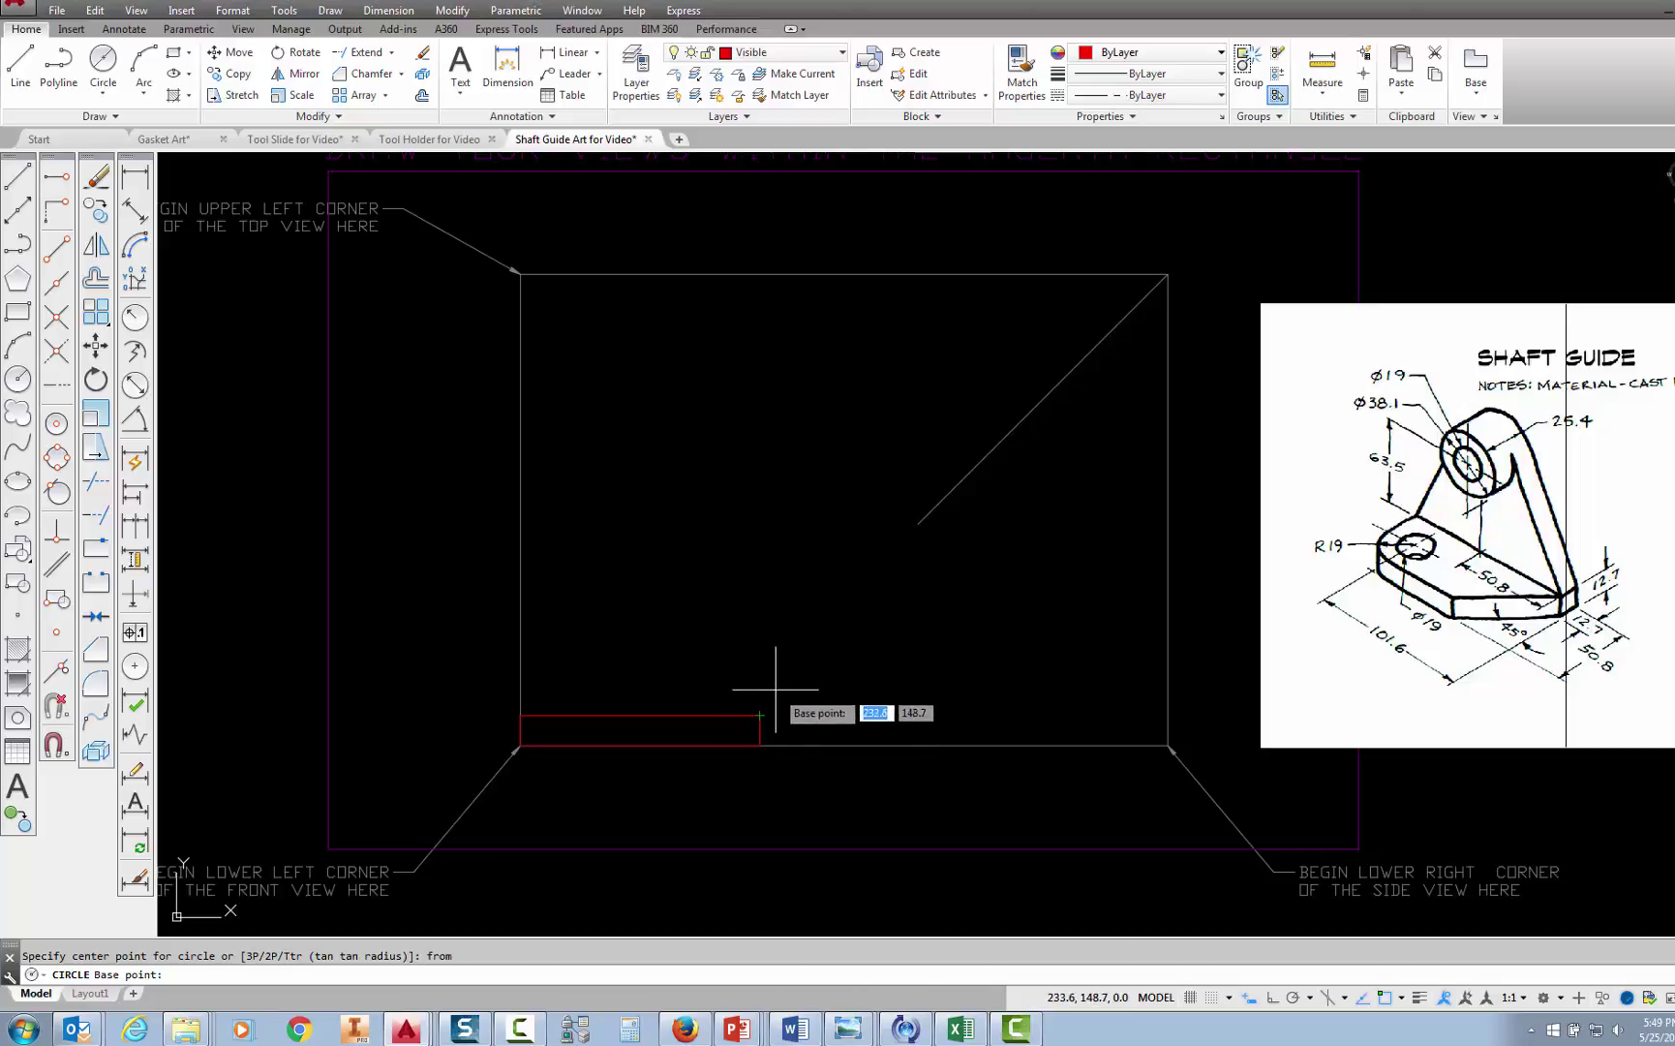
# - Centre a 38.1-diameter circle at @-50.8,63.5 from the rectangle's top-right corner
pyautogui.click(761, 715)
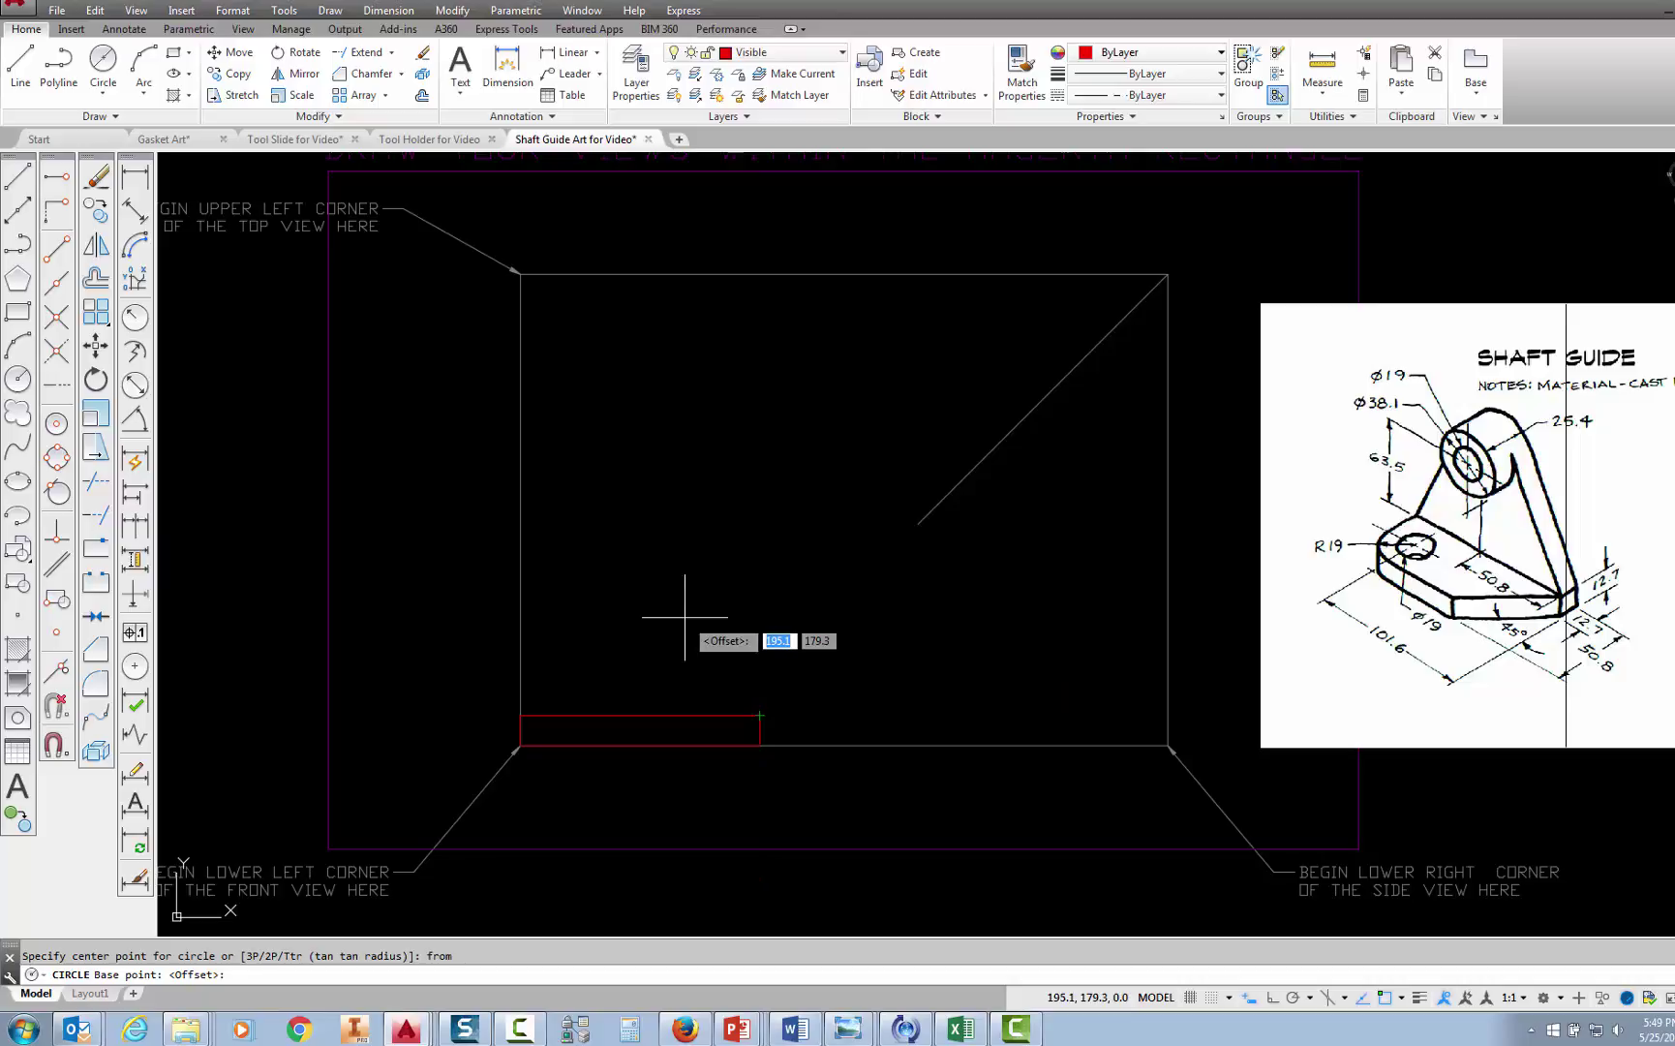
pyautogui.write('@')
pyautogui.press('Return')
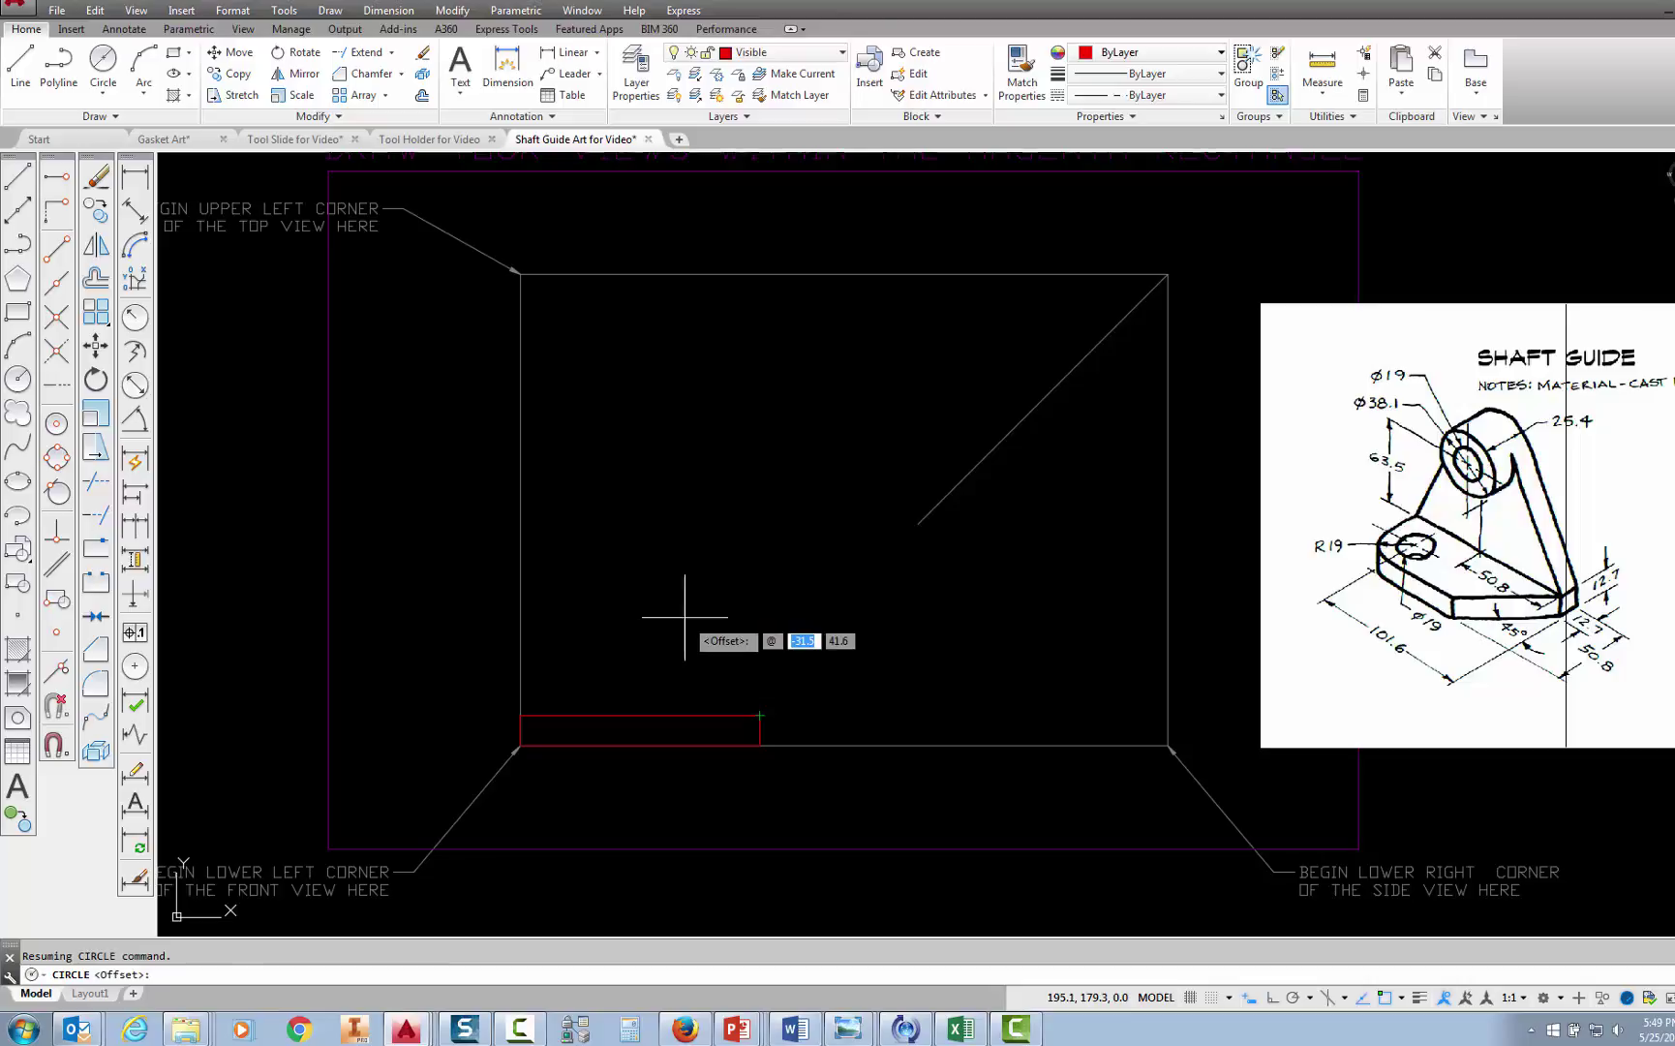
pyautogui.write('-50.8')
pyautogui.press('Tab')
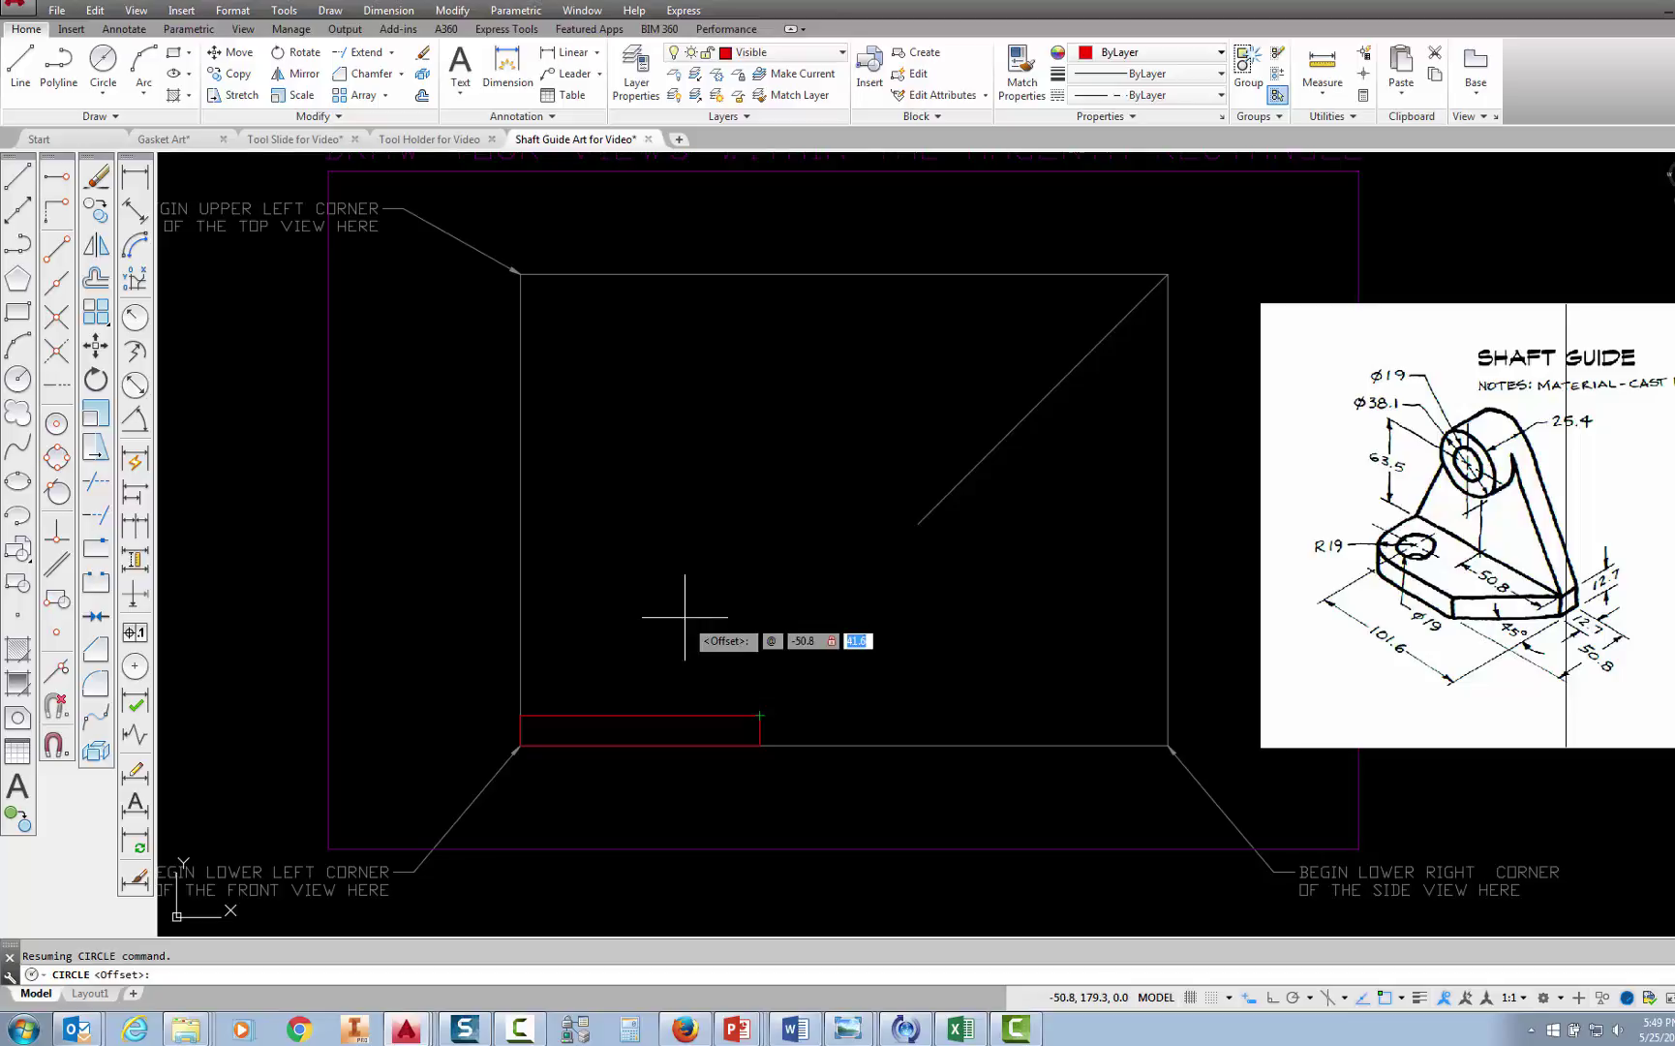
pyautogui.write('63.5')
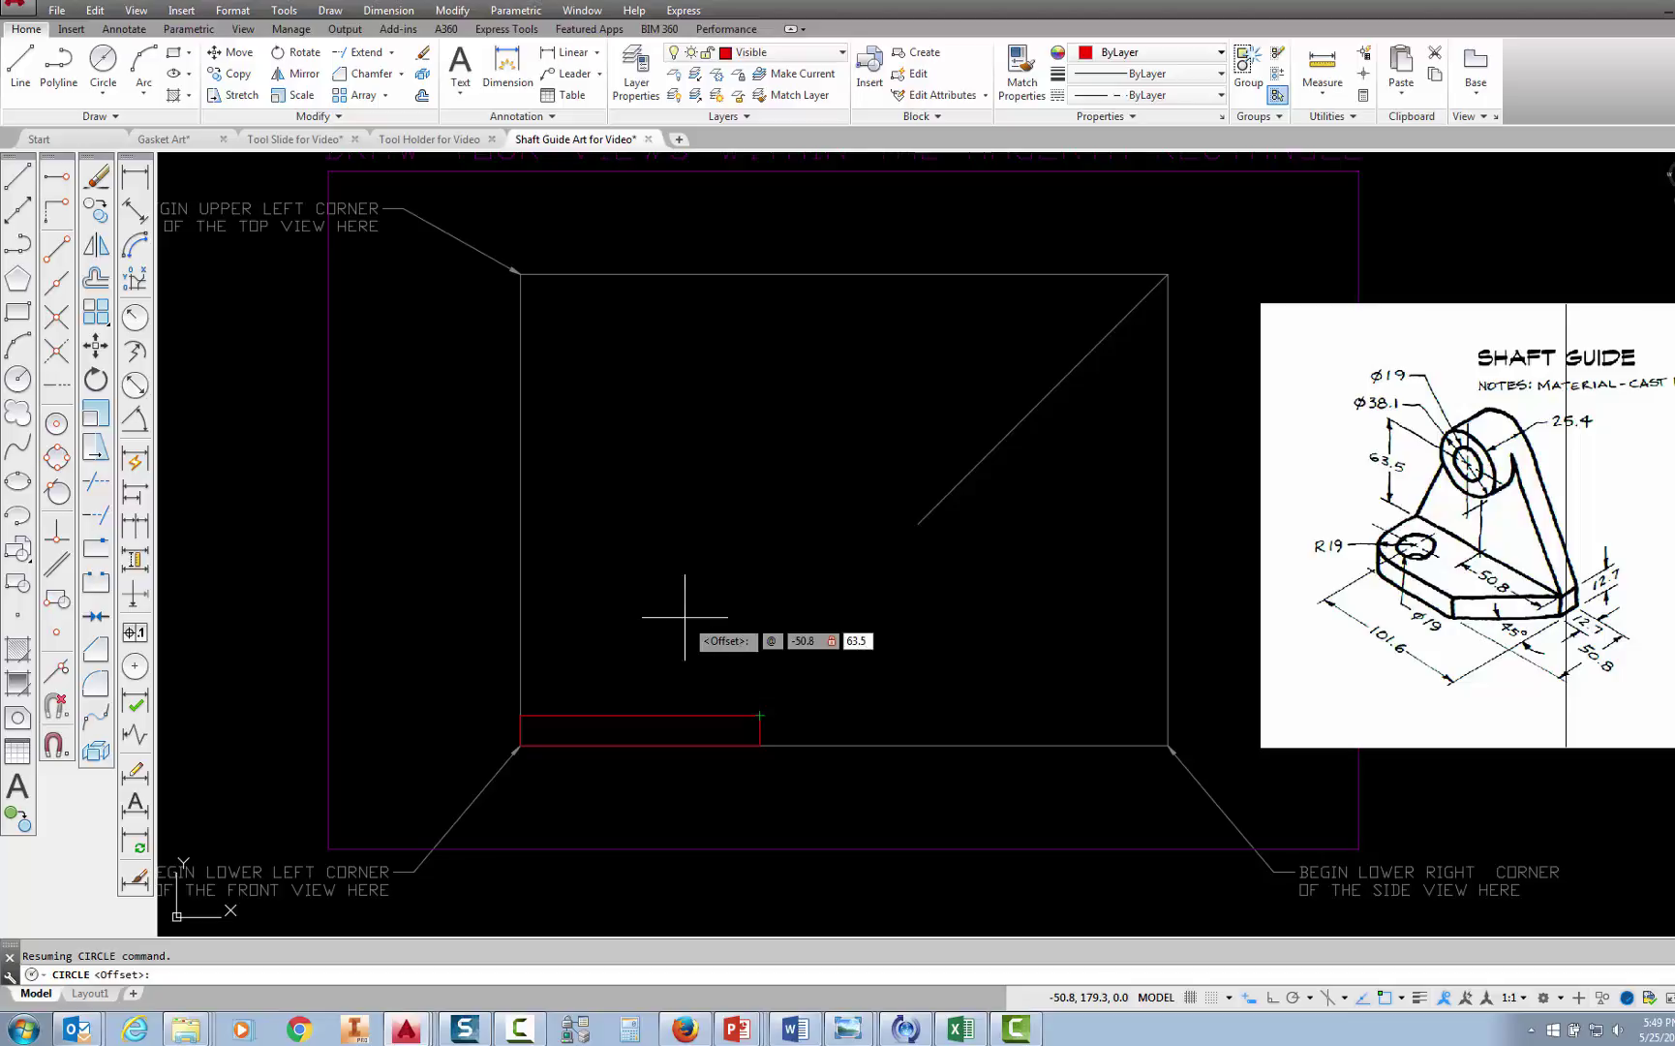
pyautogui.press('Return')
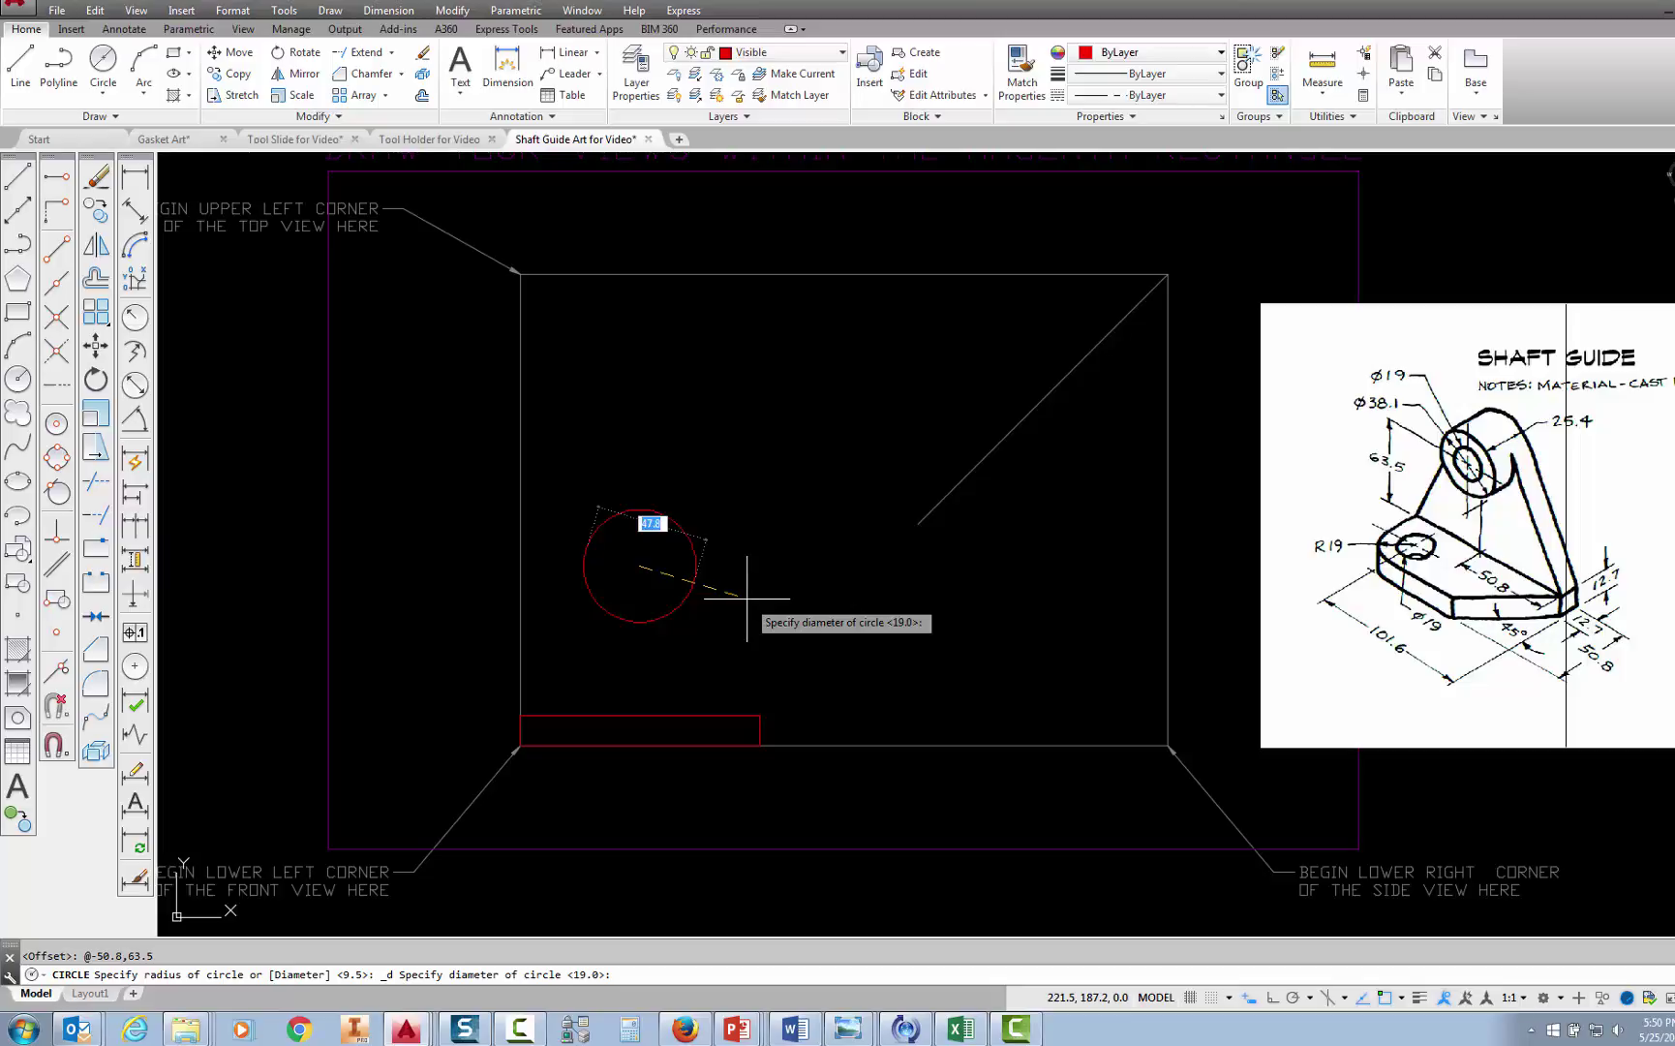
pyautogui.write('38.1')
pyautogui.press('Return')
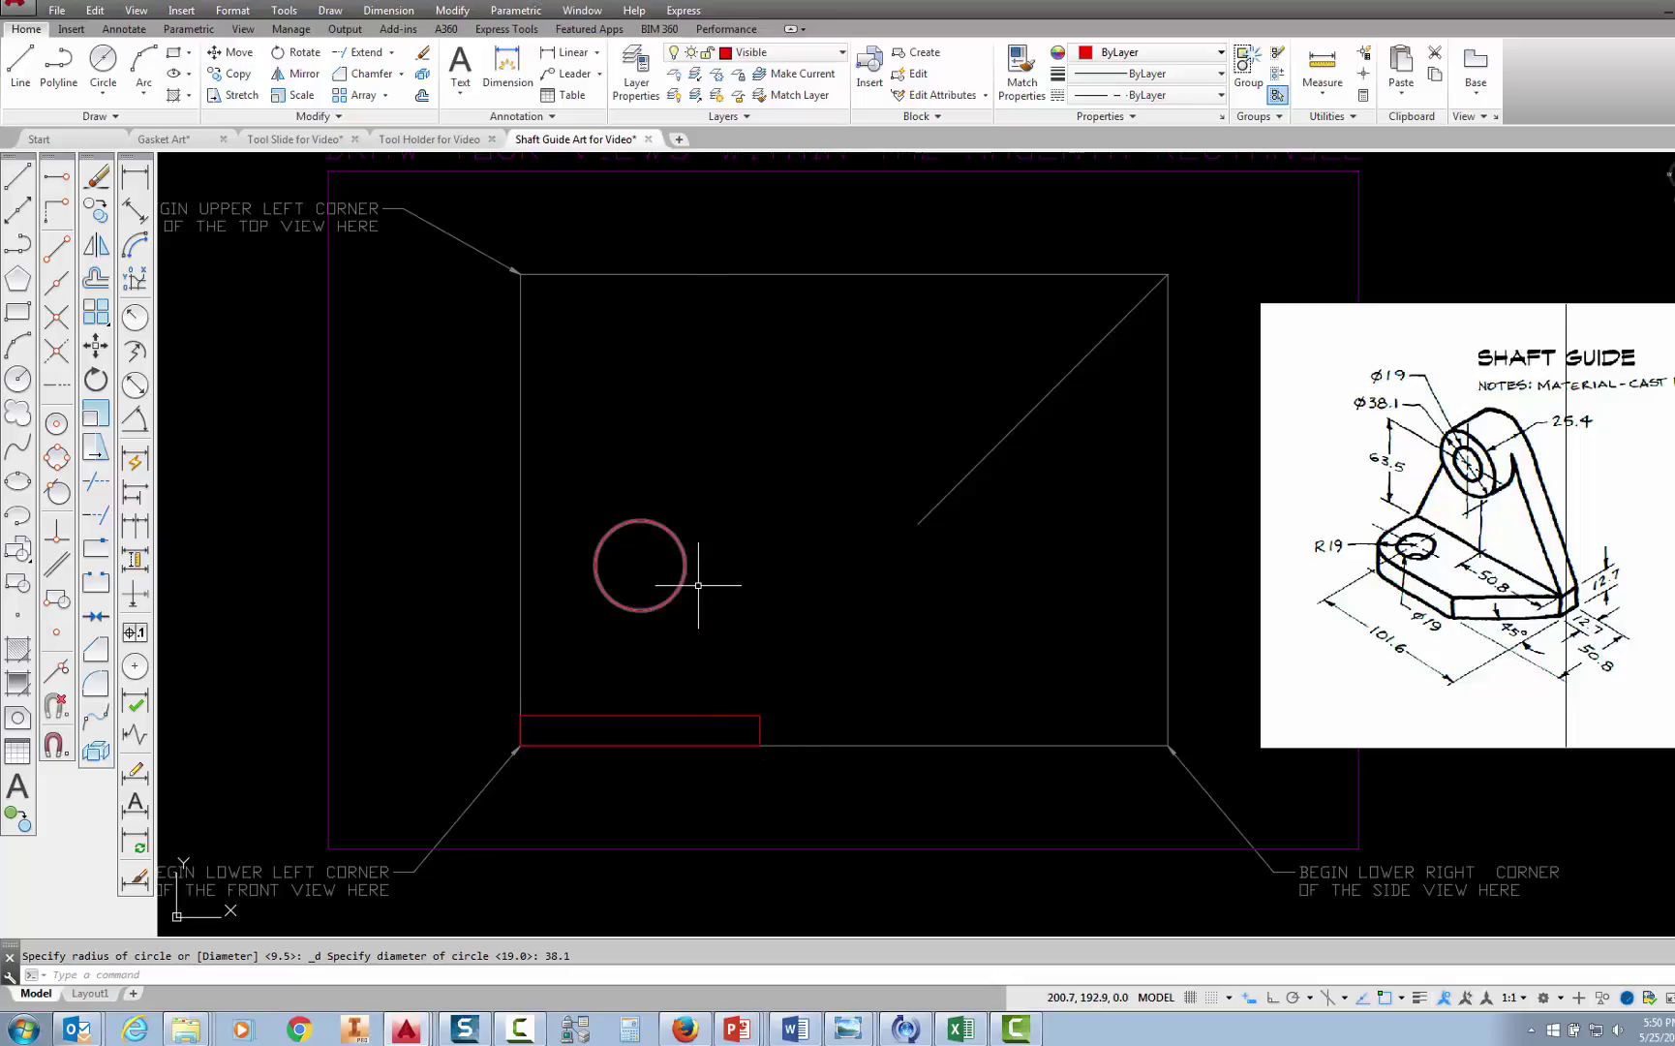
pyautogui.click(533, 717)
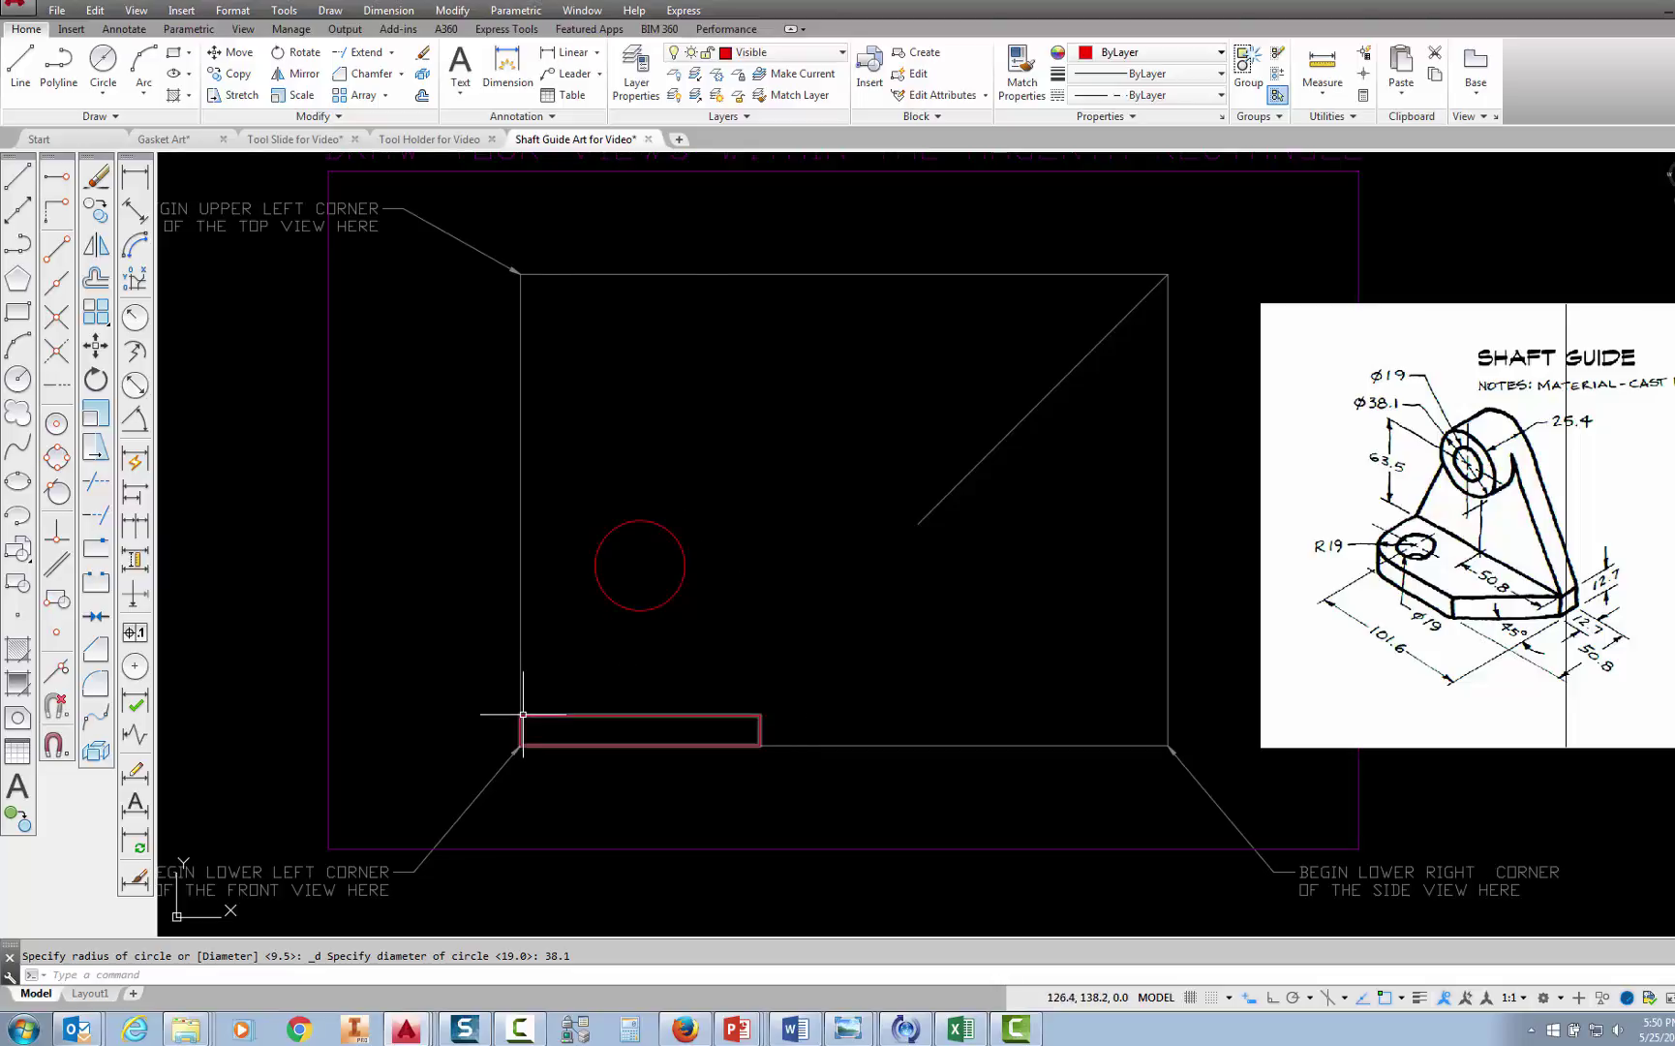
# - Enable the Tangent object snap mode in the OSNAP list
pyautogui.click(1402, 998)
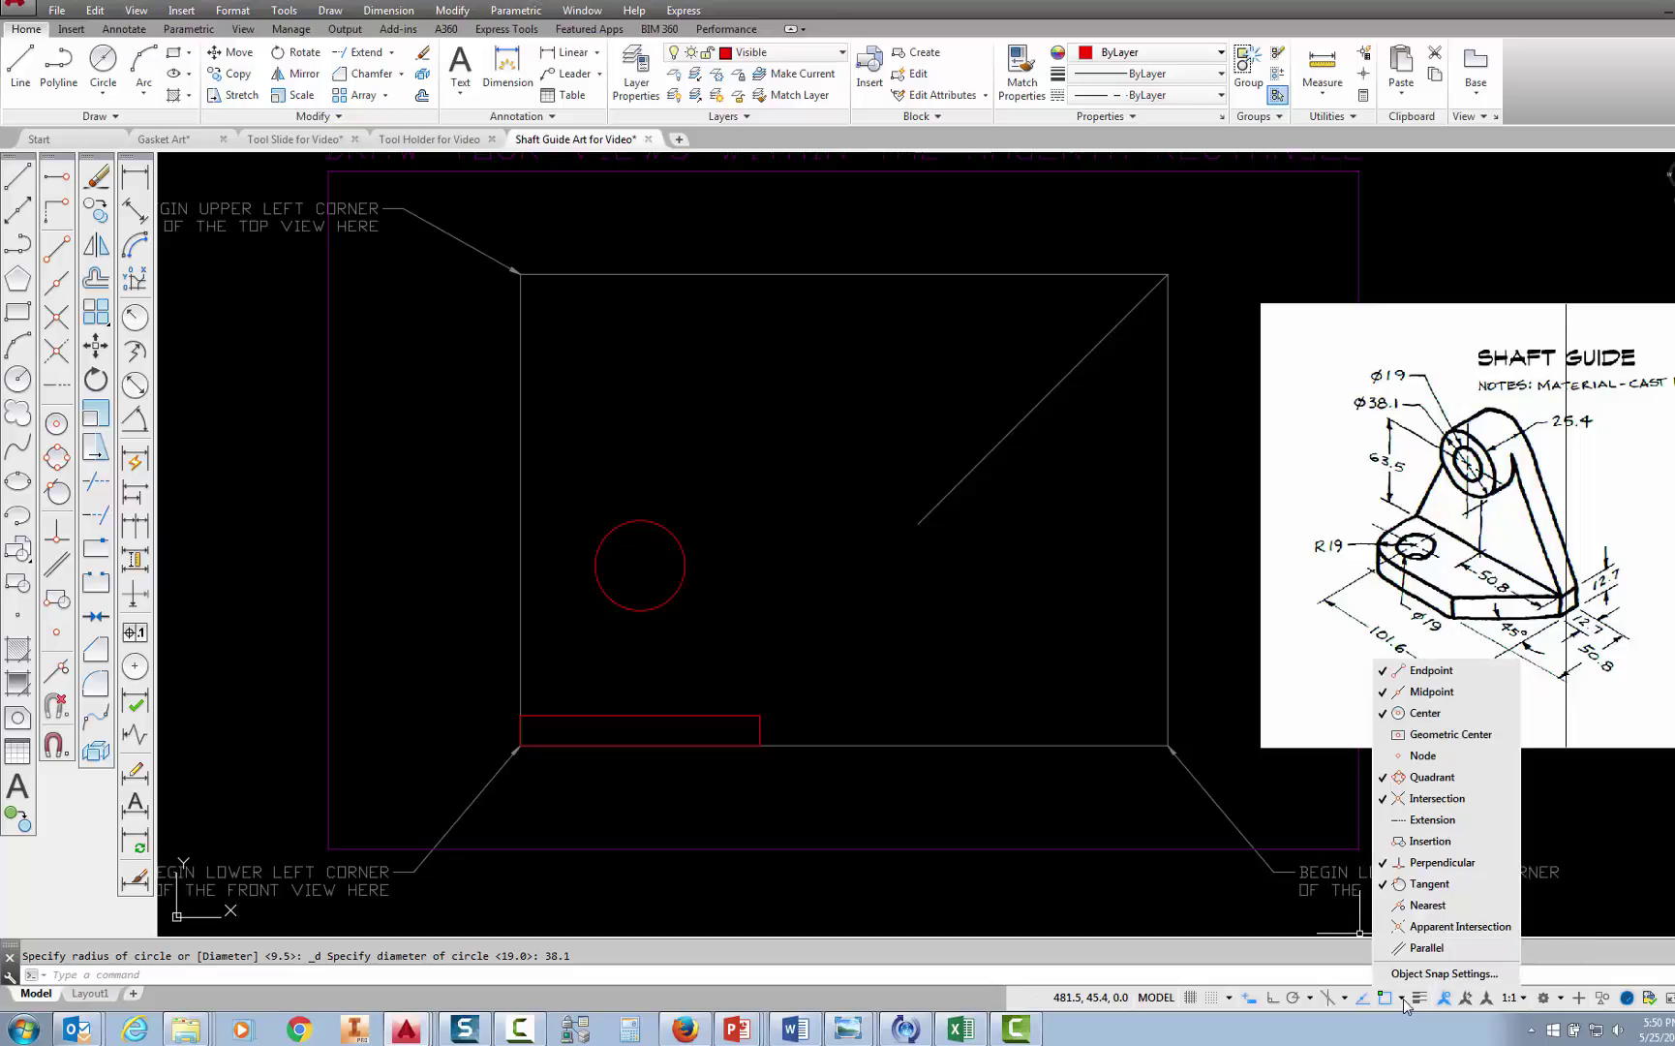
pyautogui.click(1439, 884)
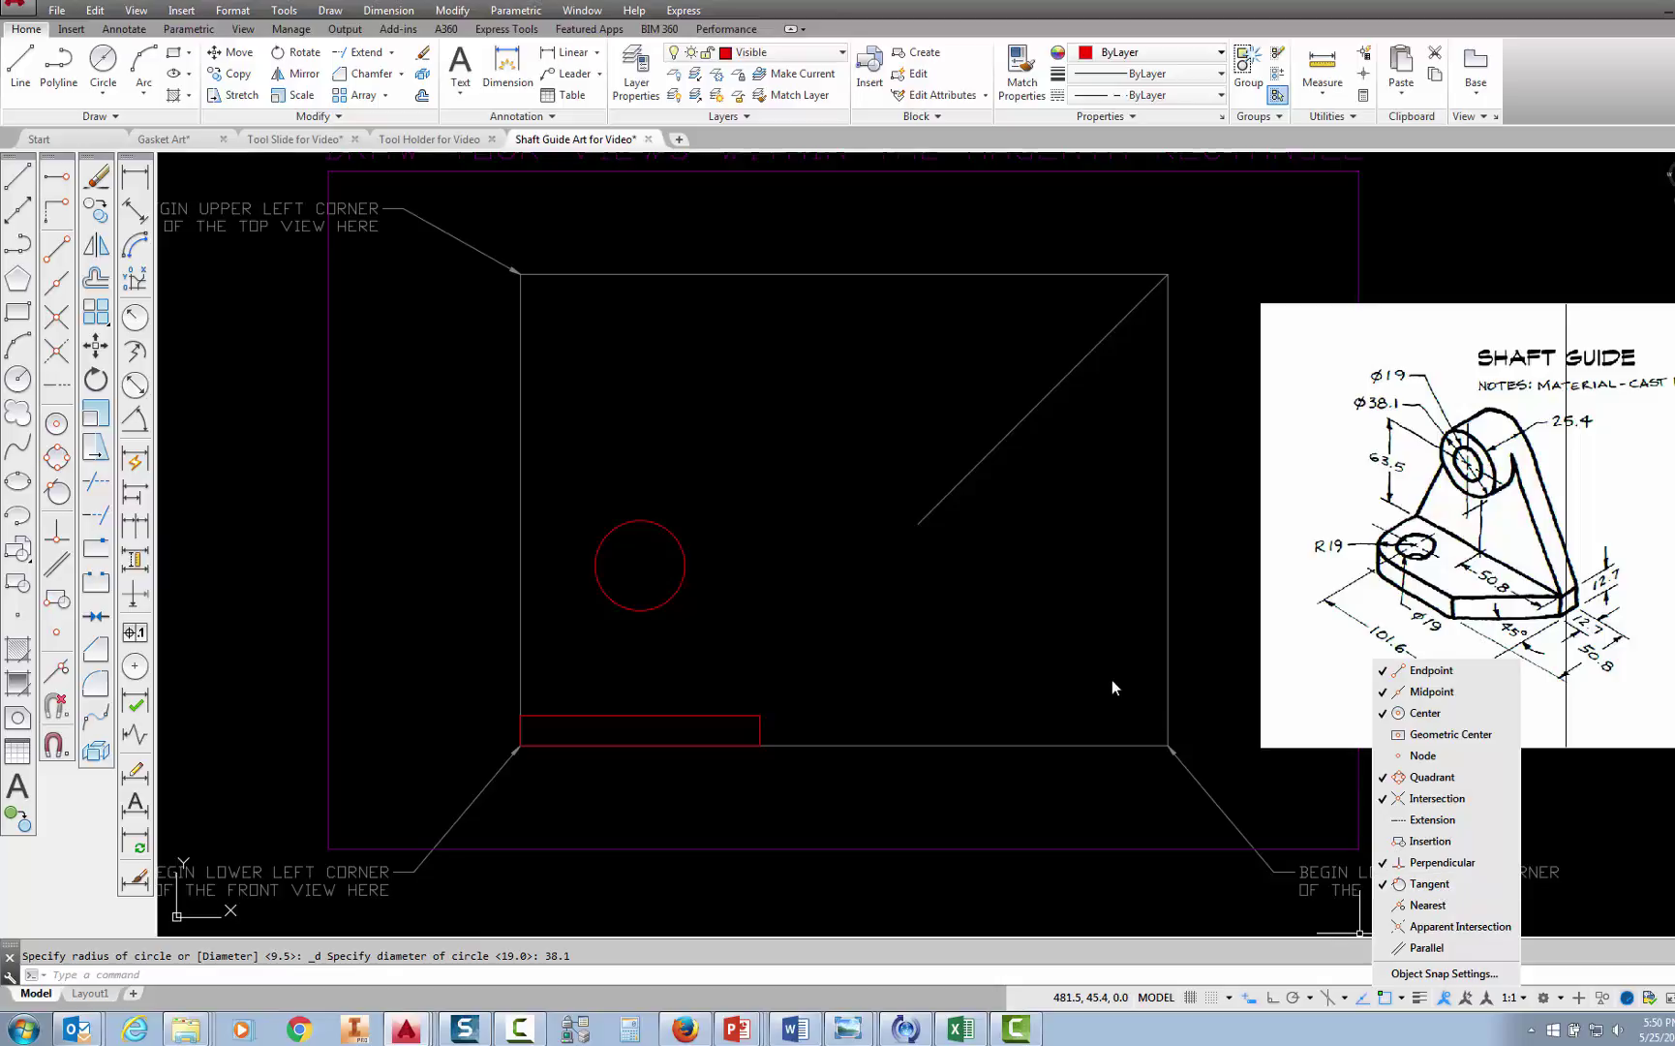
pyautogui.press('Escape')
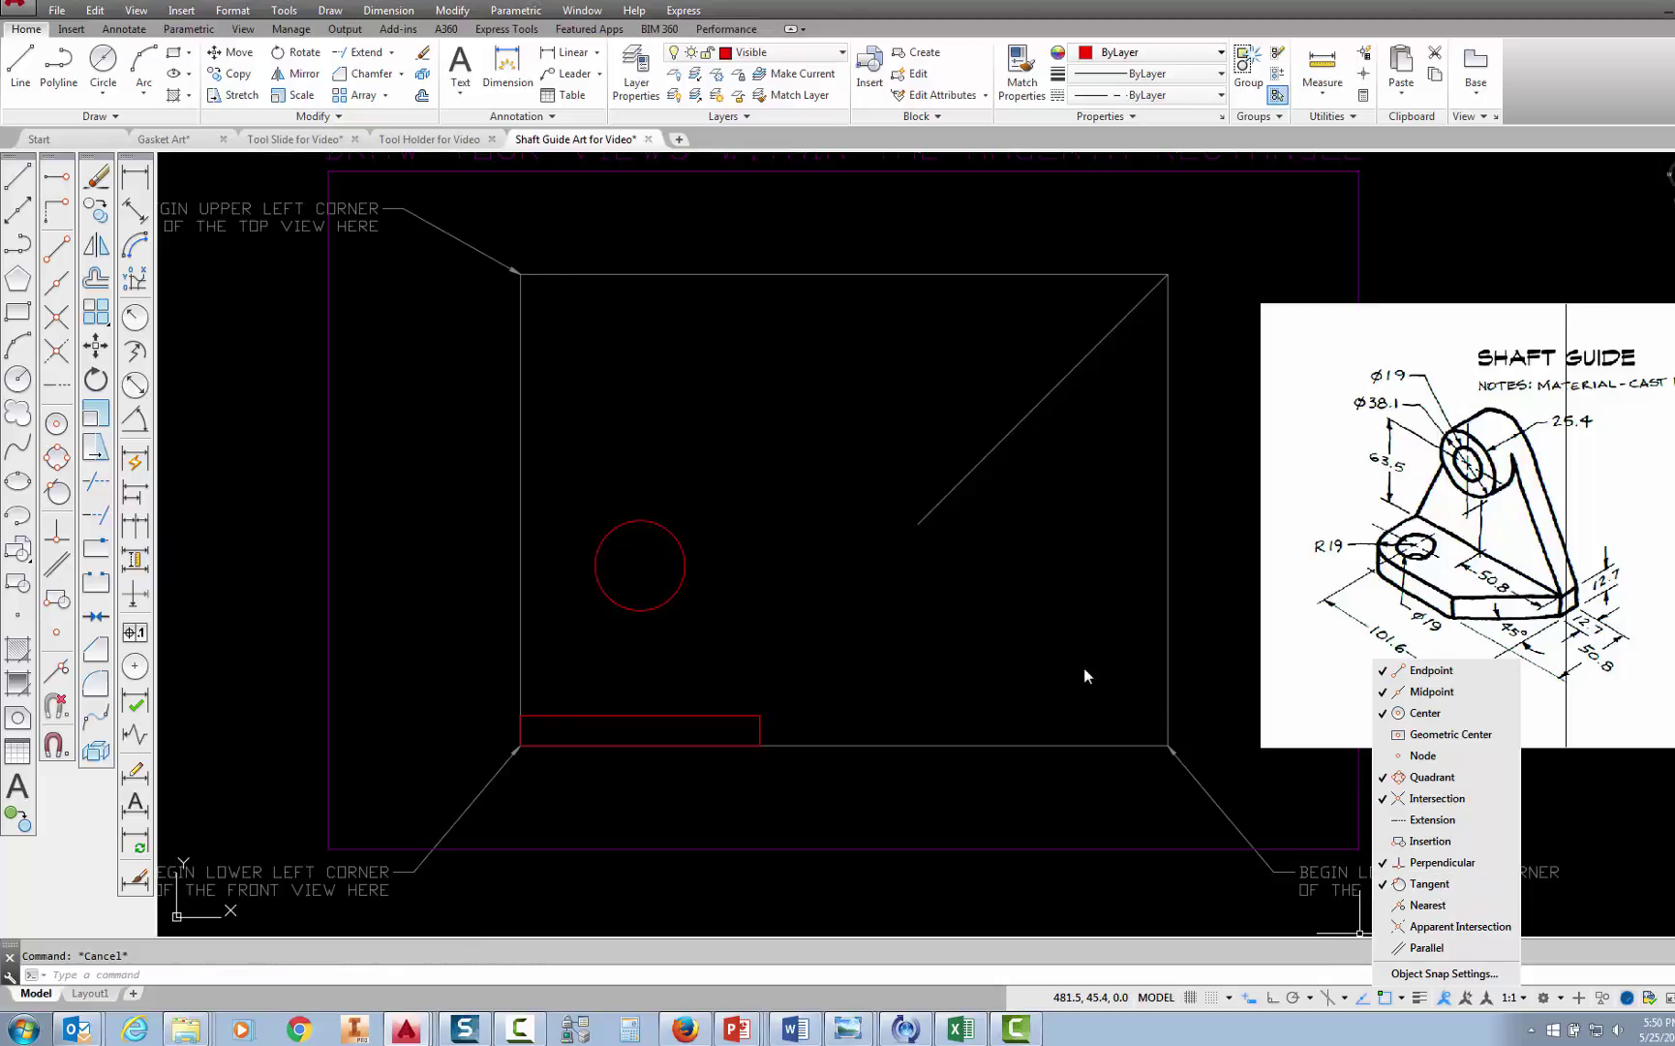
pyautogui.click(1083, 667)
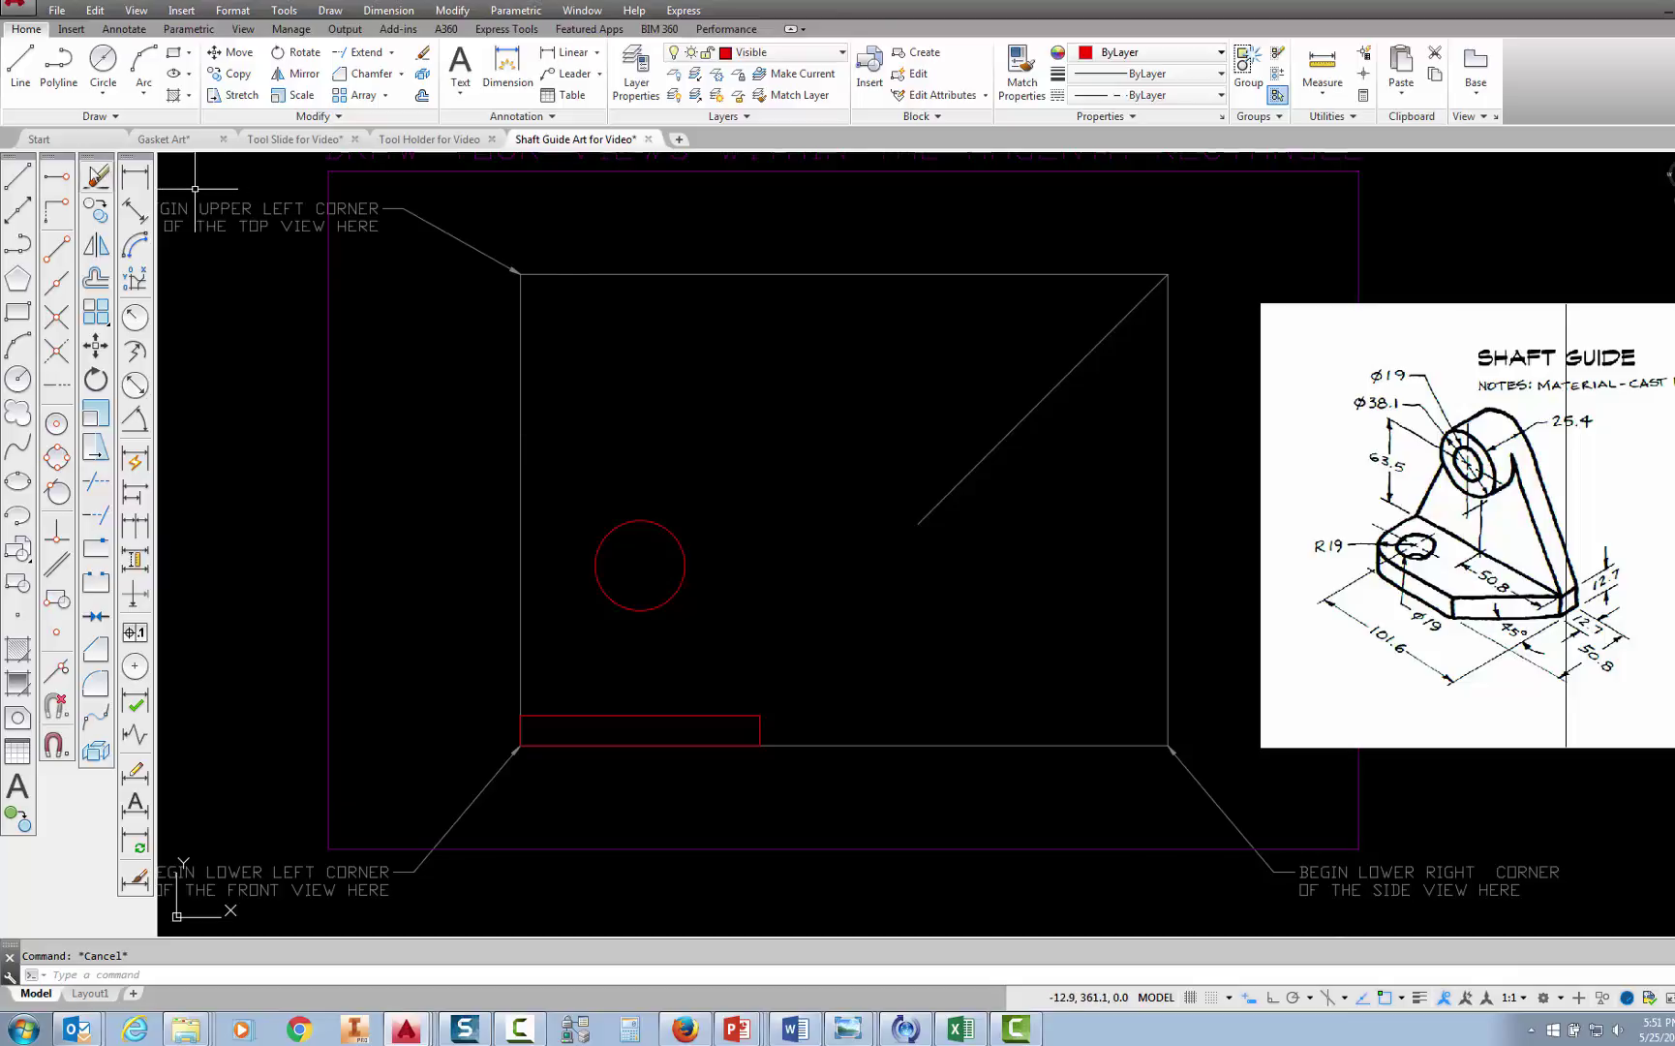
# - Draw a line from the rectangle's top-right corner tangent to the circle's right side
pyautogui.click(19, 75)
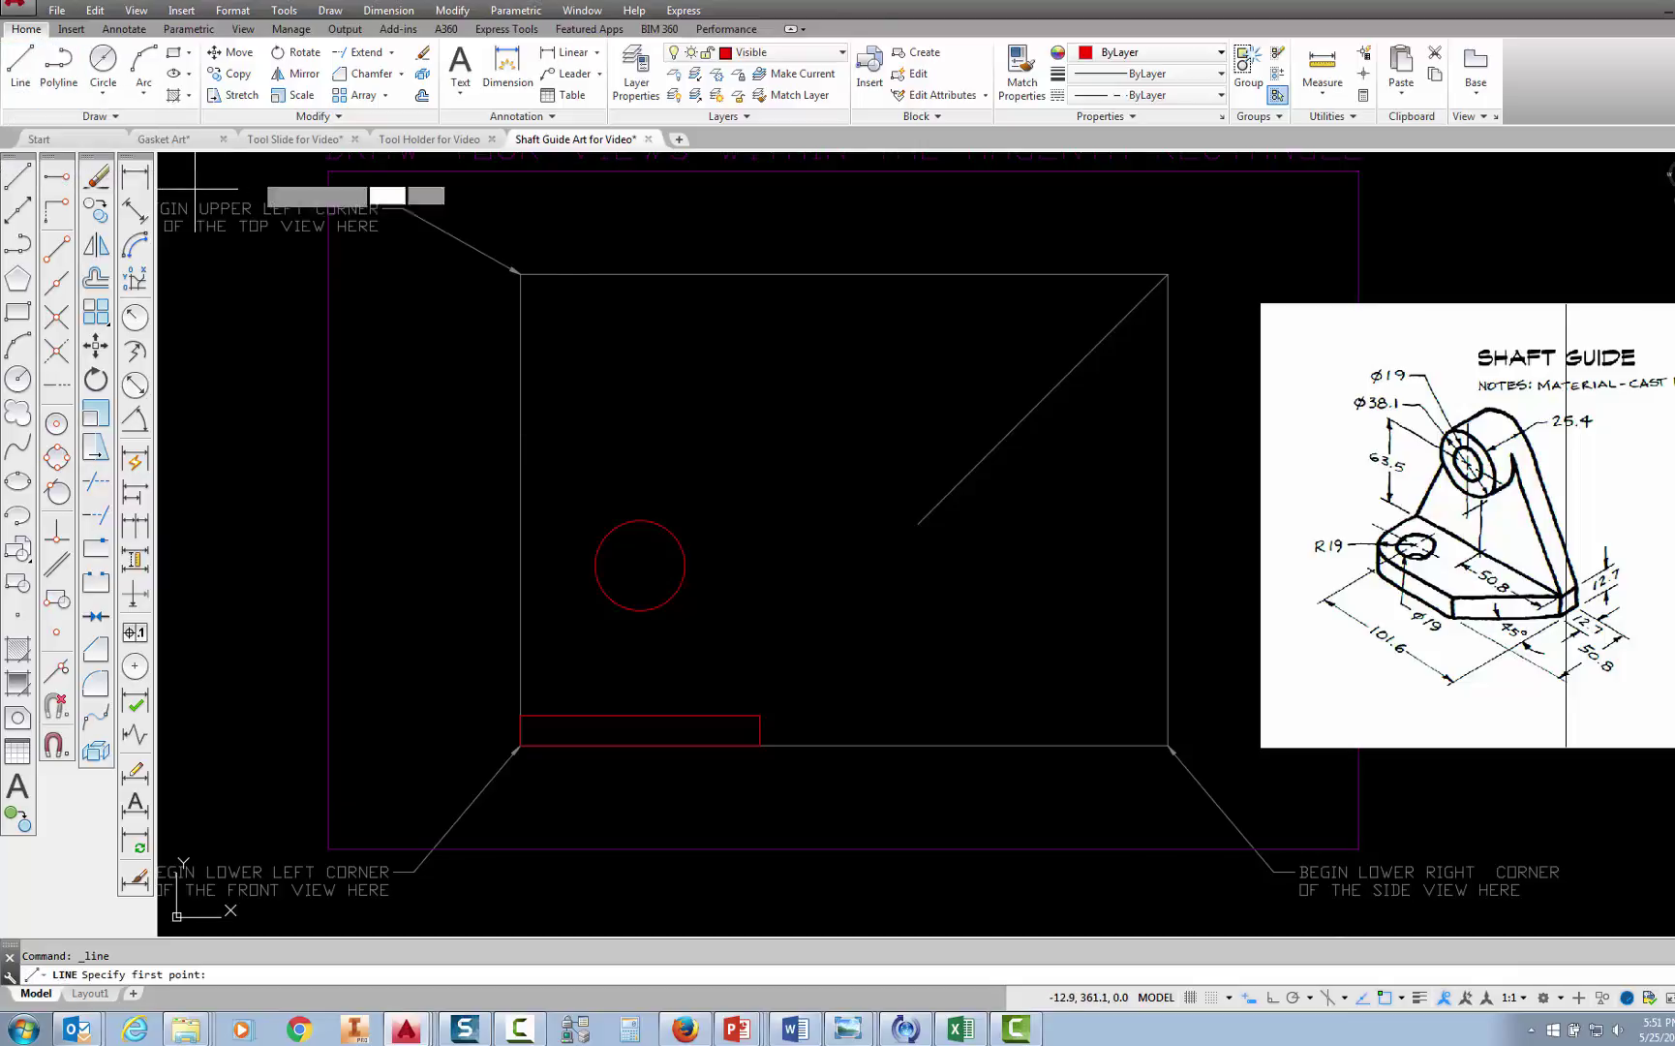
pyautogui.click(759, 715)
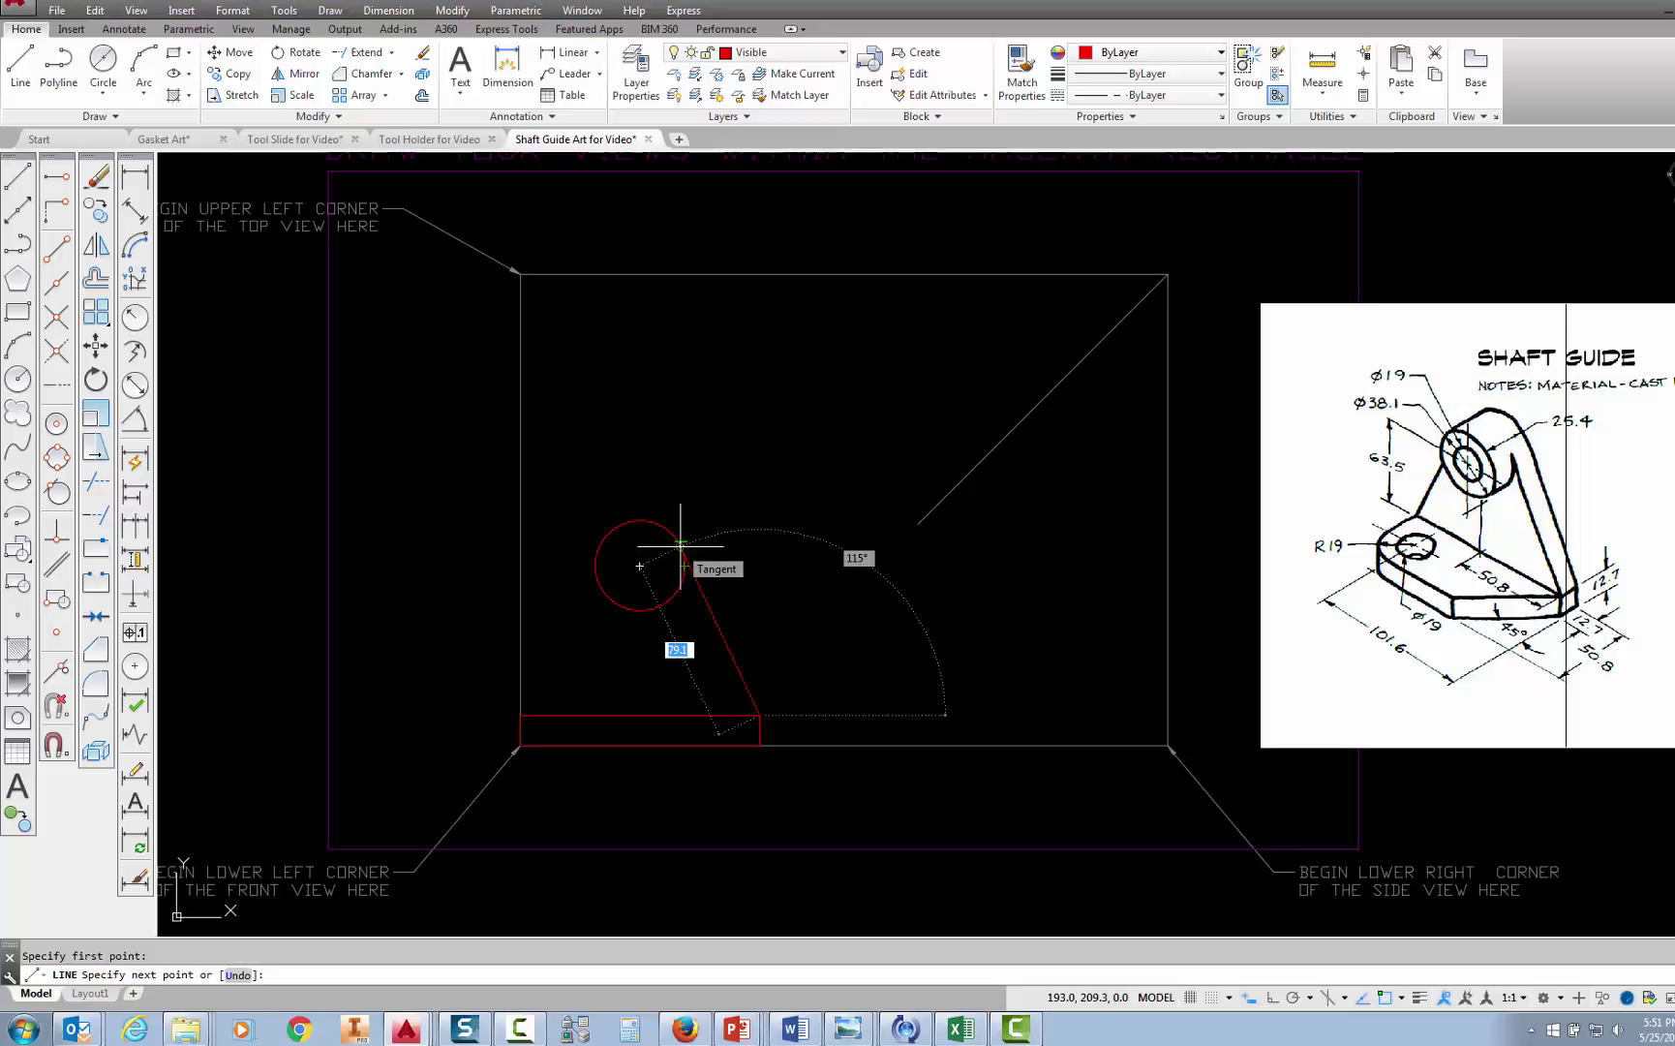
pyautogui.click(681, 545)
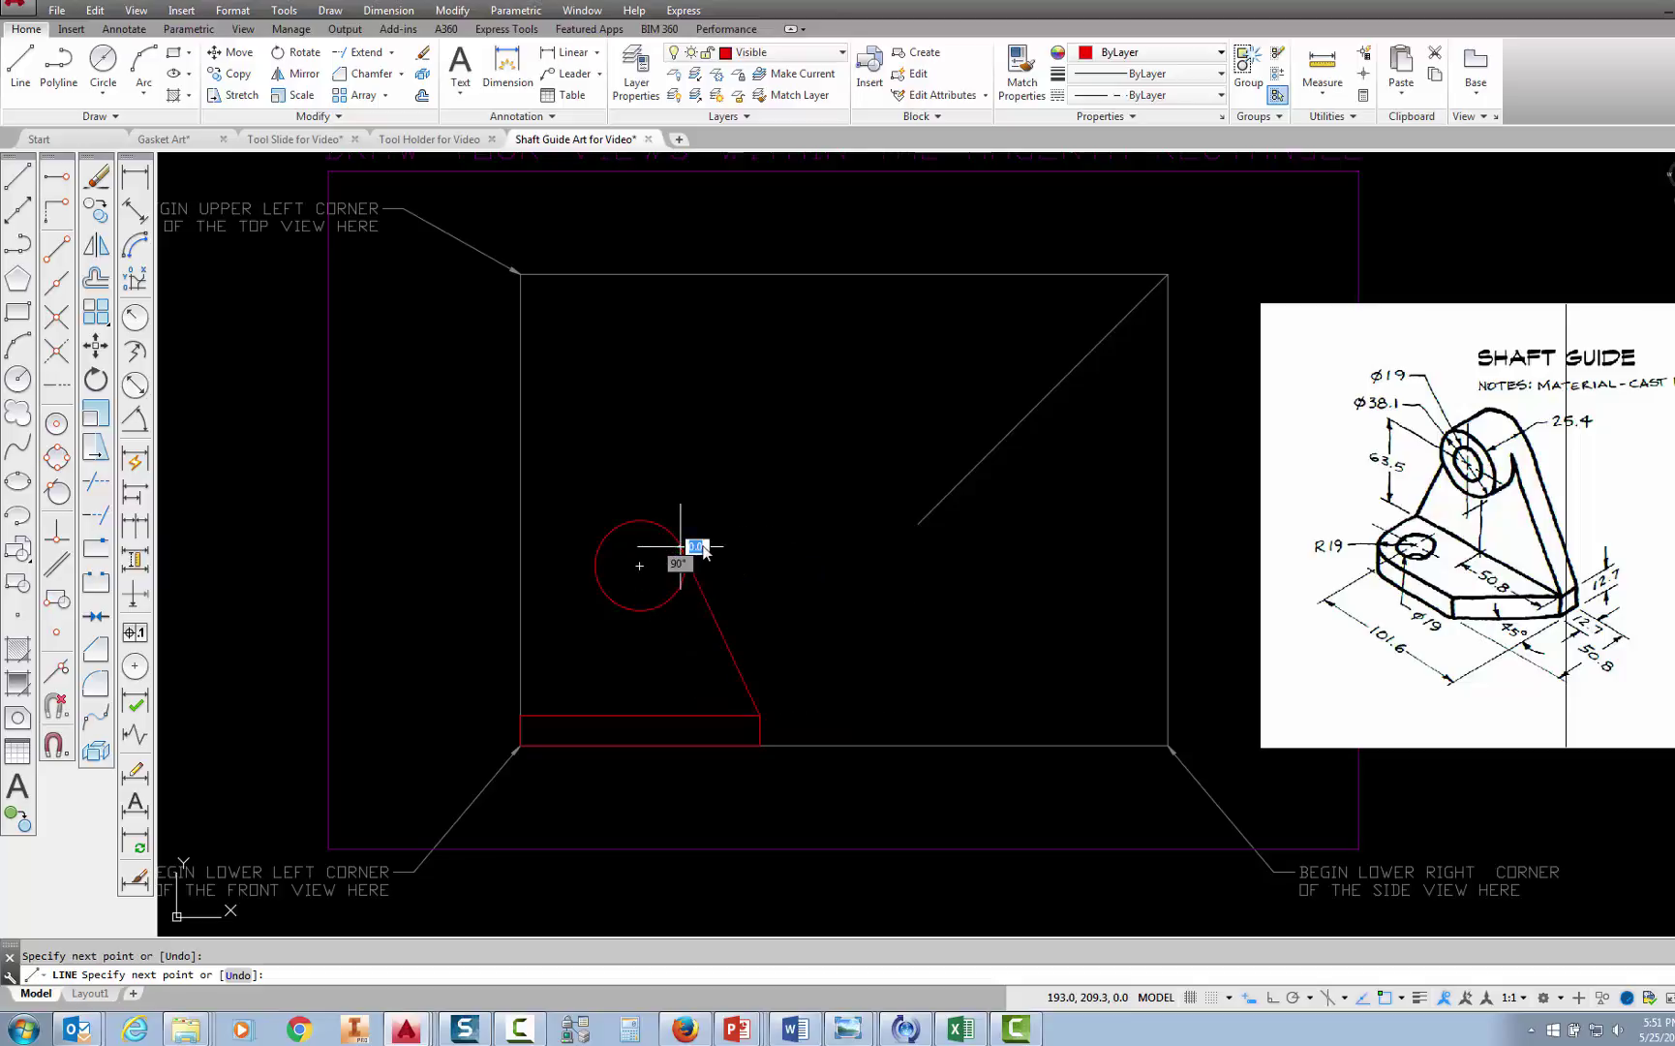
pyautogui.press('Escape')
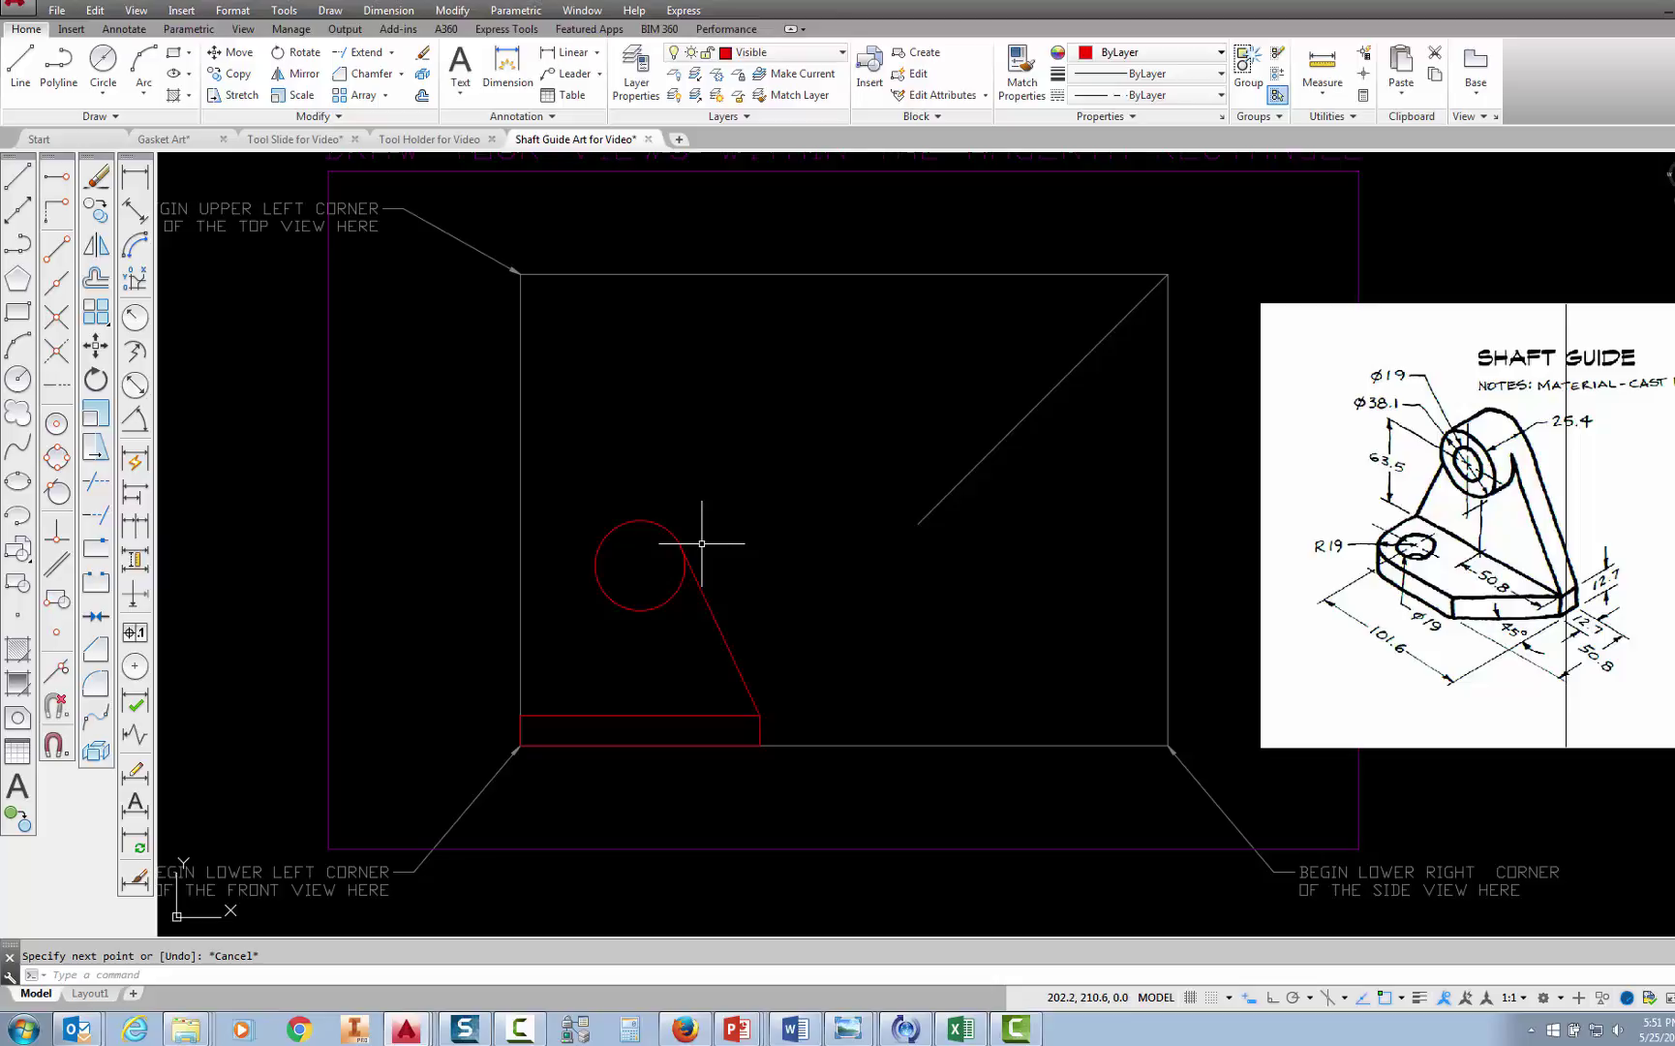
pyautogui.press('Return')
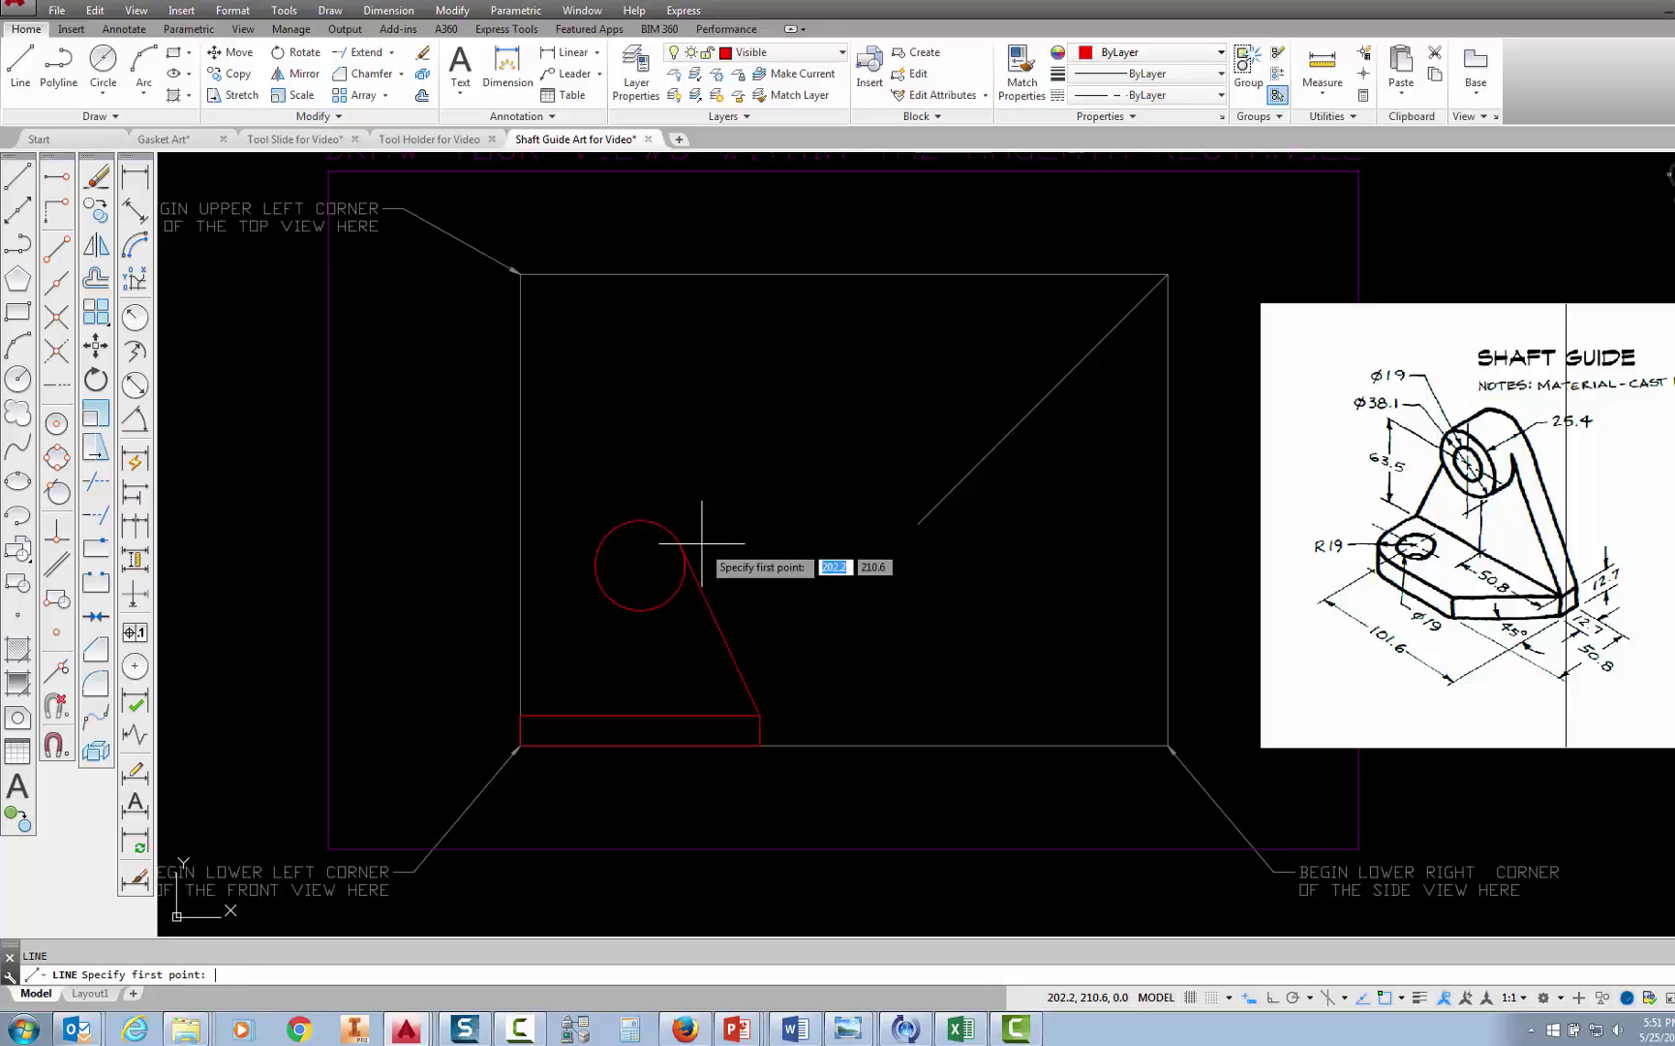
# - Draw a line from the rectangle's top-left corner tangent to the circle's left side
pyautogui.click(520, 716)
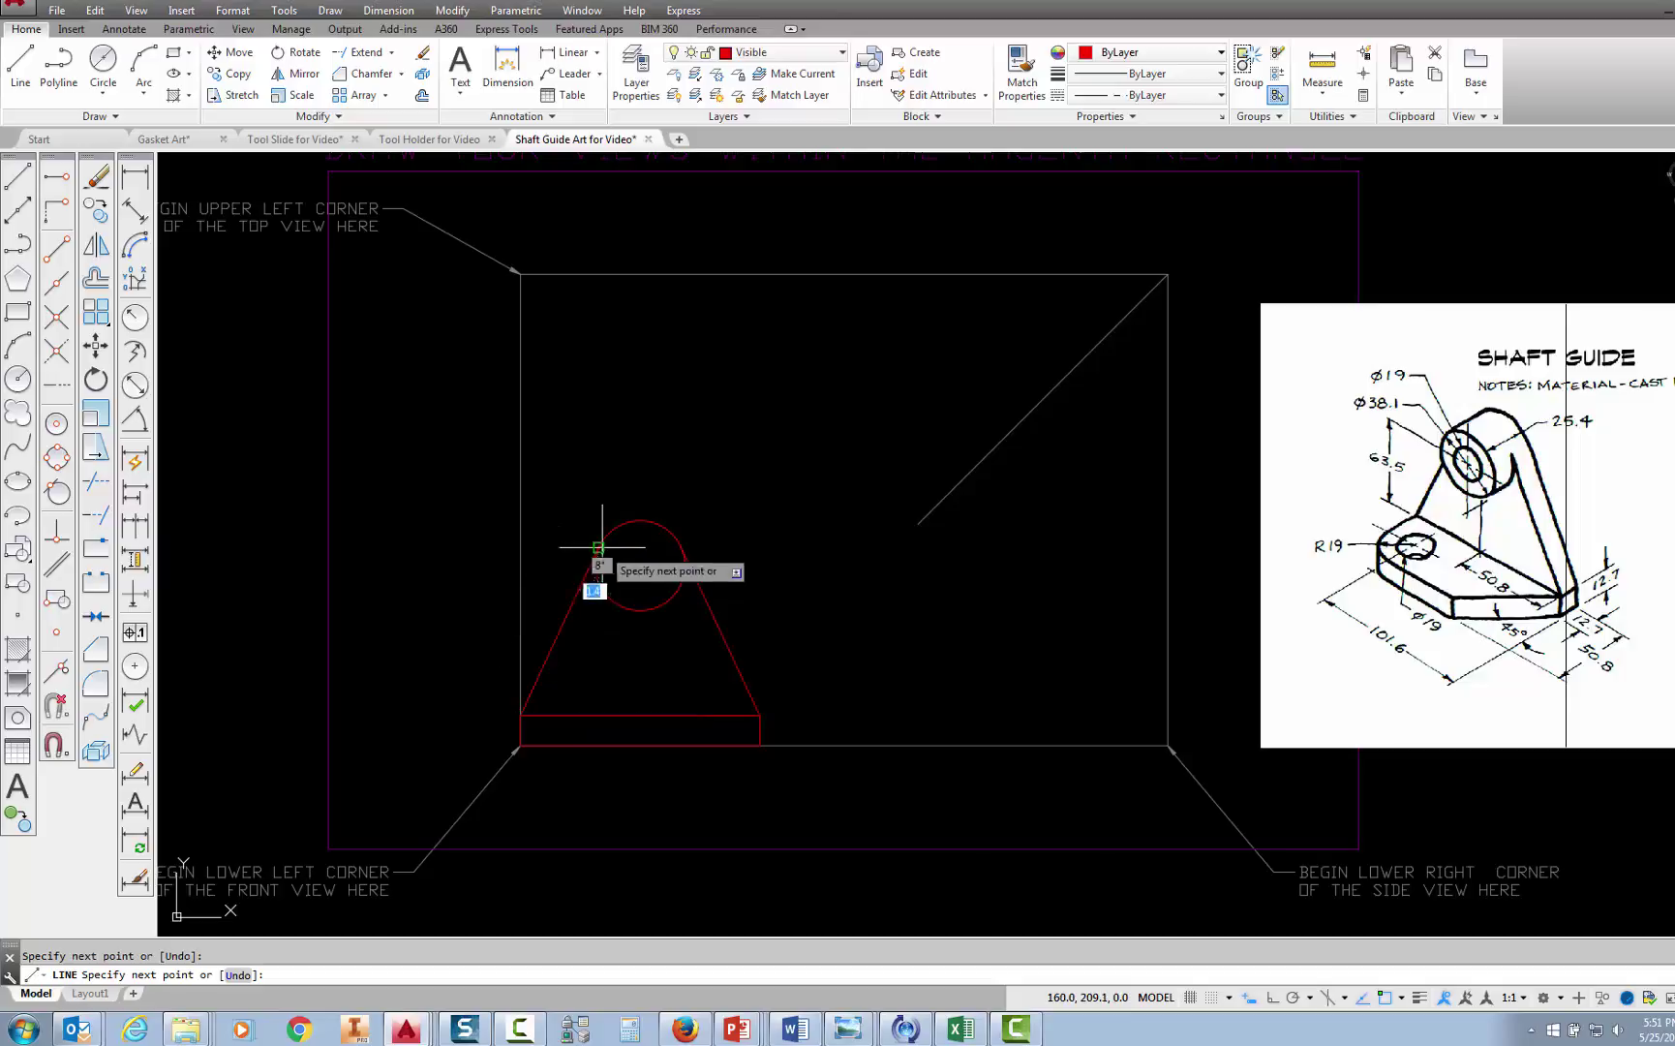
pyautogui.click(598, 545)
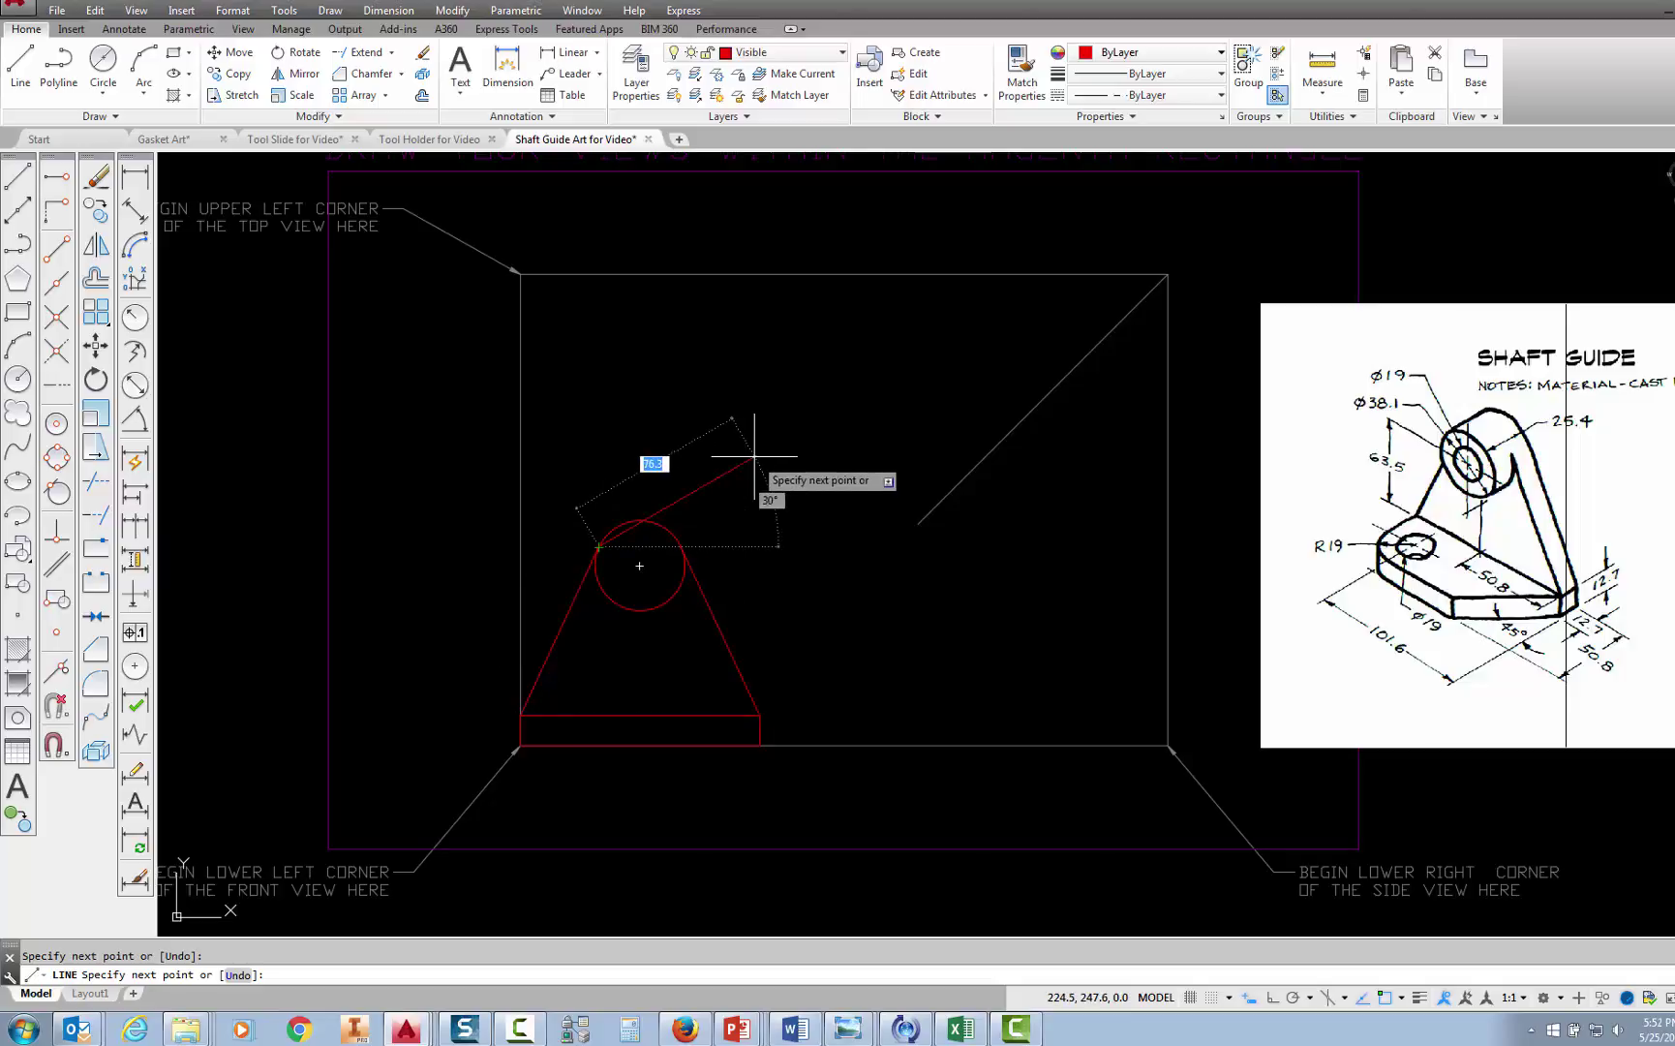
pyautogui.press('Escape')
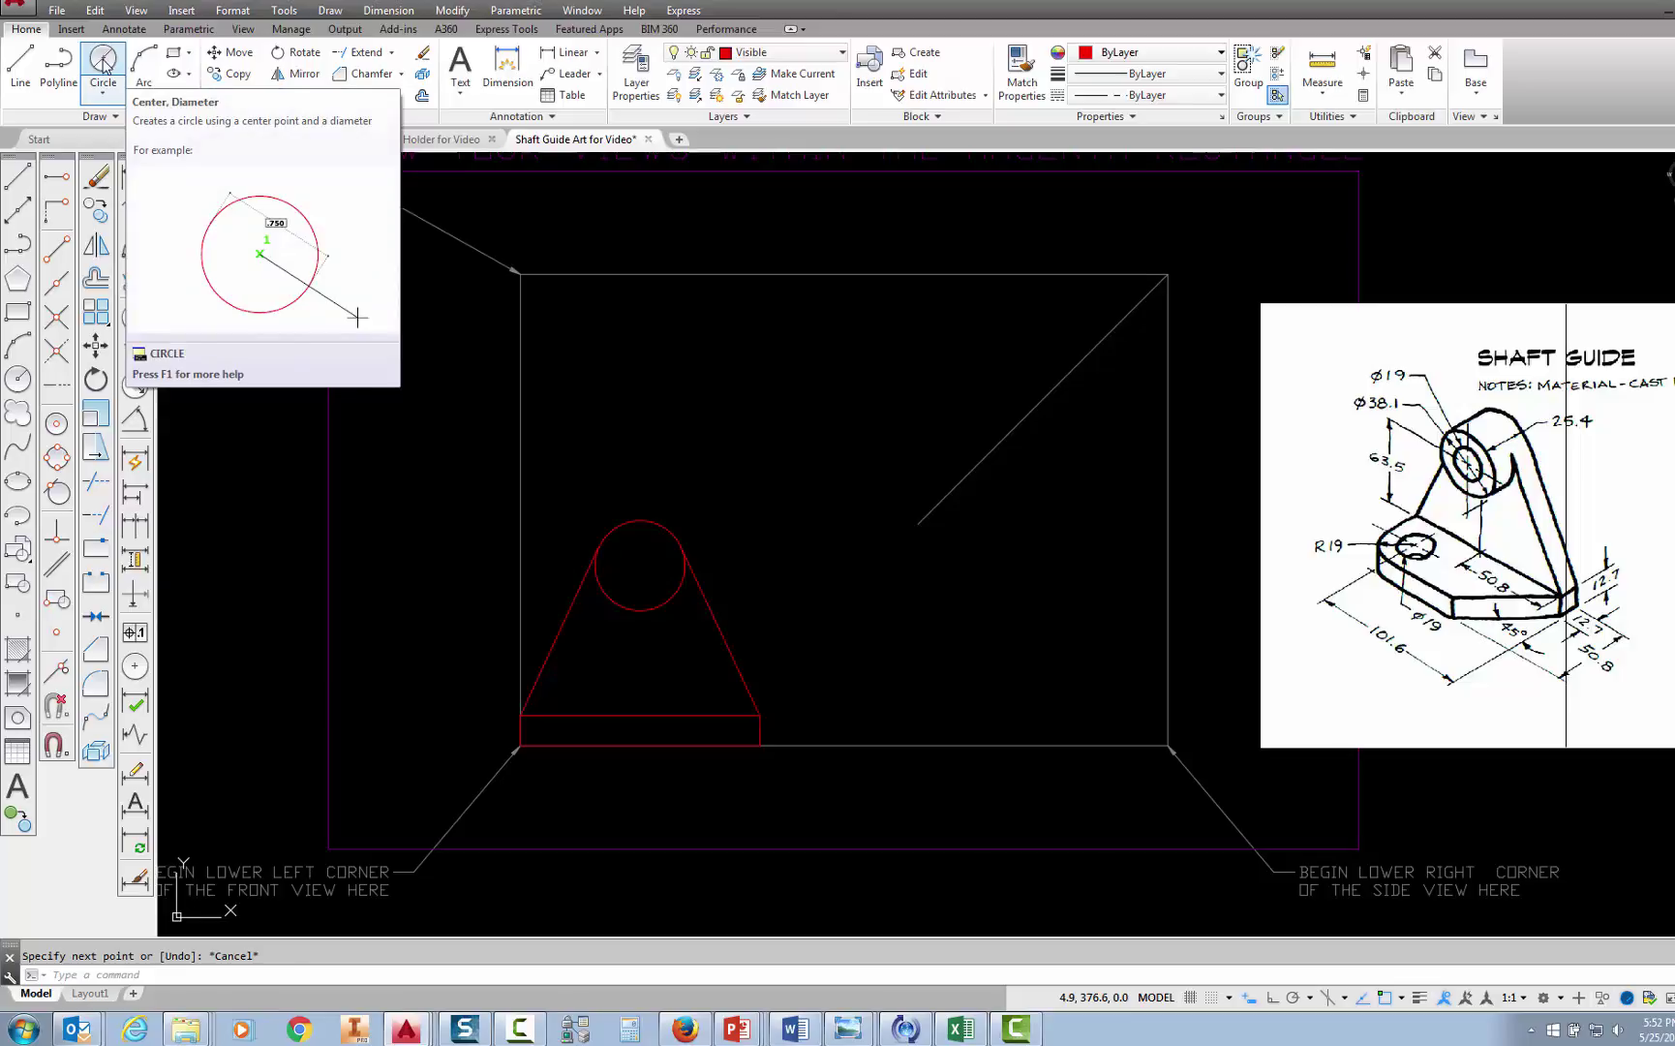
# - Draw a 19-diameter circle centred on the 38.1 circle's centre
pyautogui.click(103, 60)
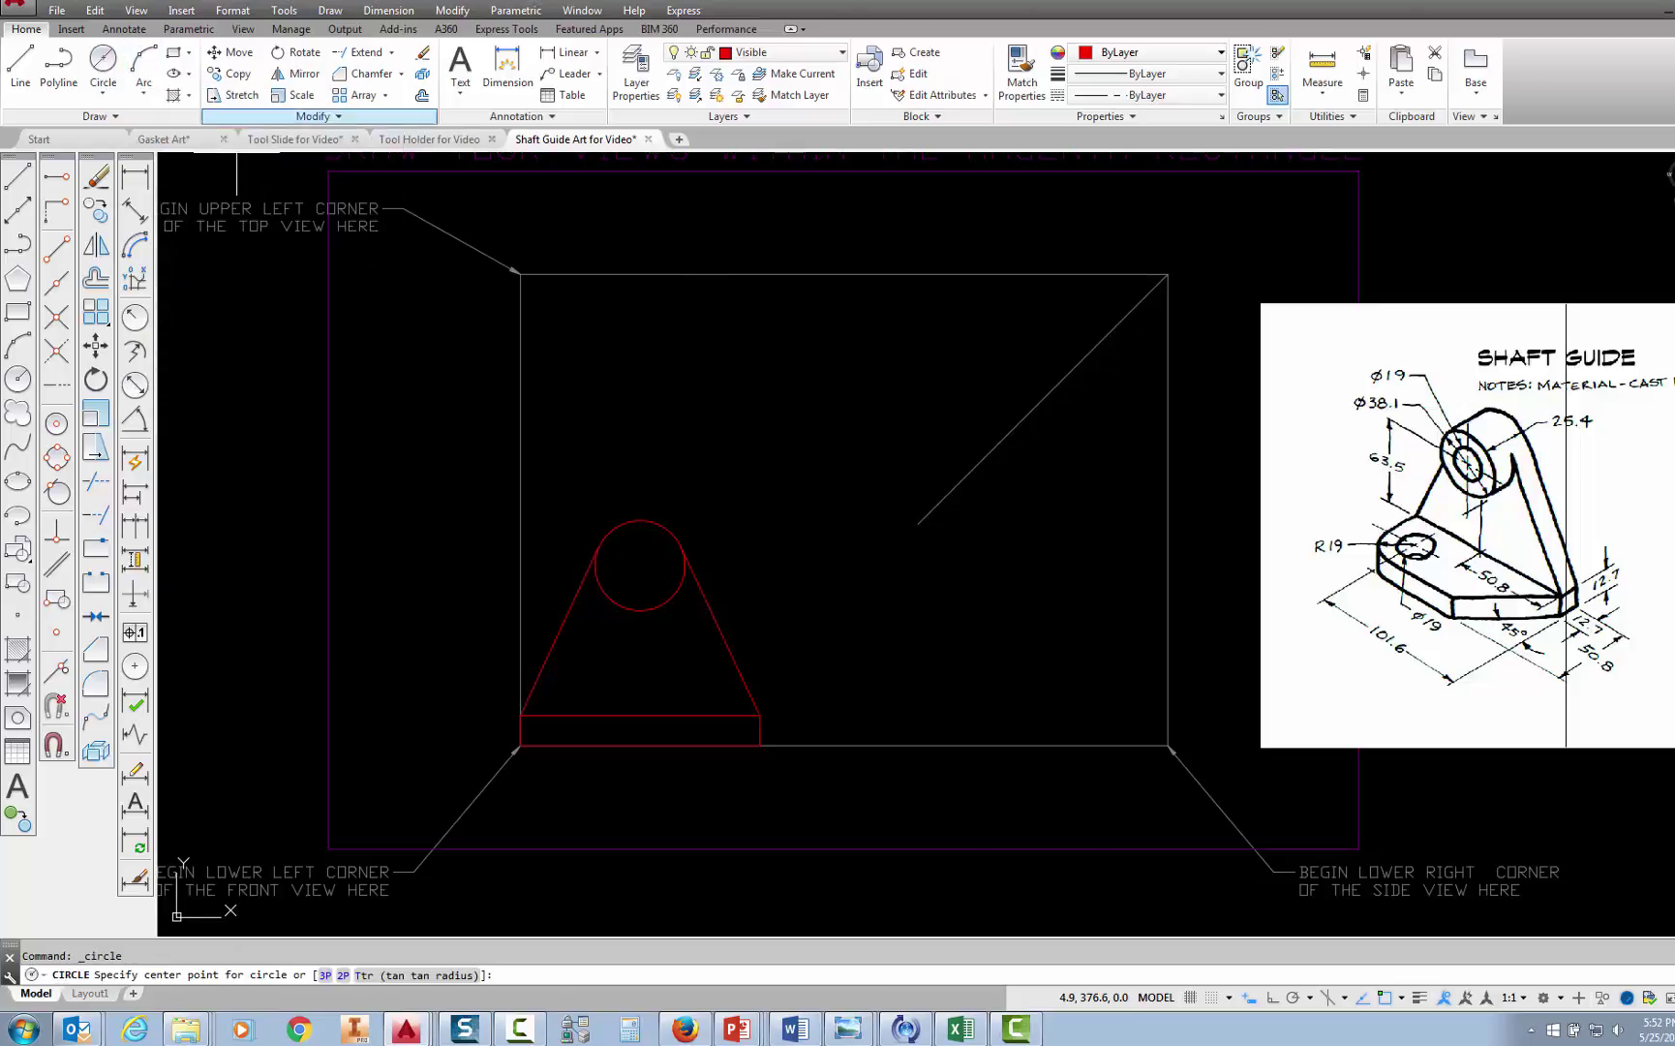
pyautogui.click(639, 565)
pyautogui.write('d')
pyautogui.press('Return')
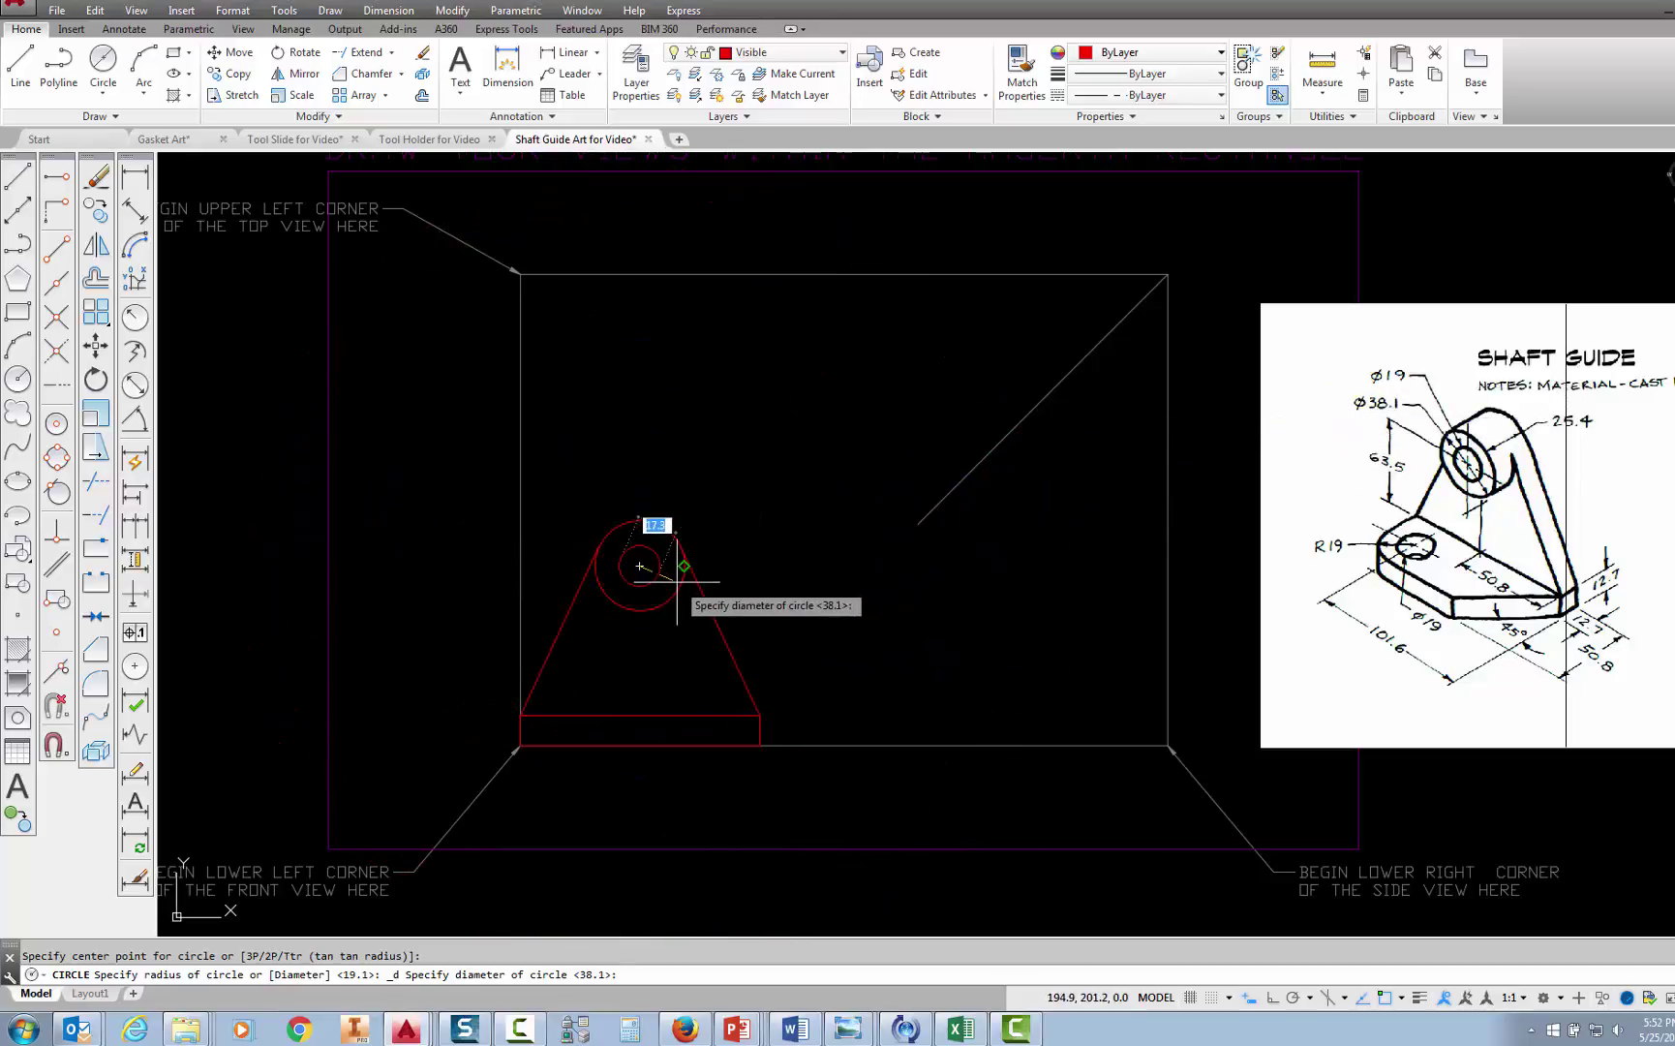
pyautogui.write('19')
pyautogui.press('Return')
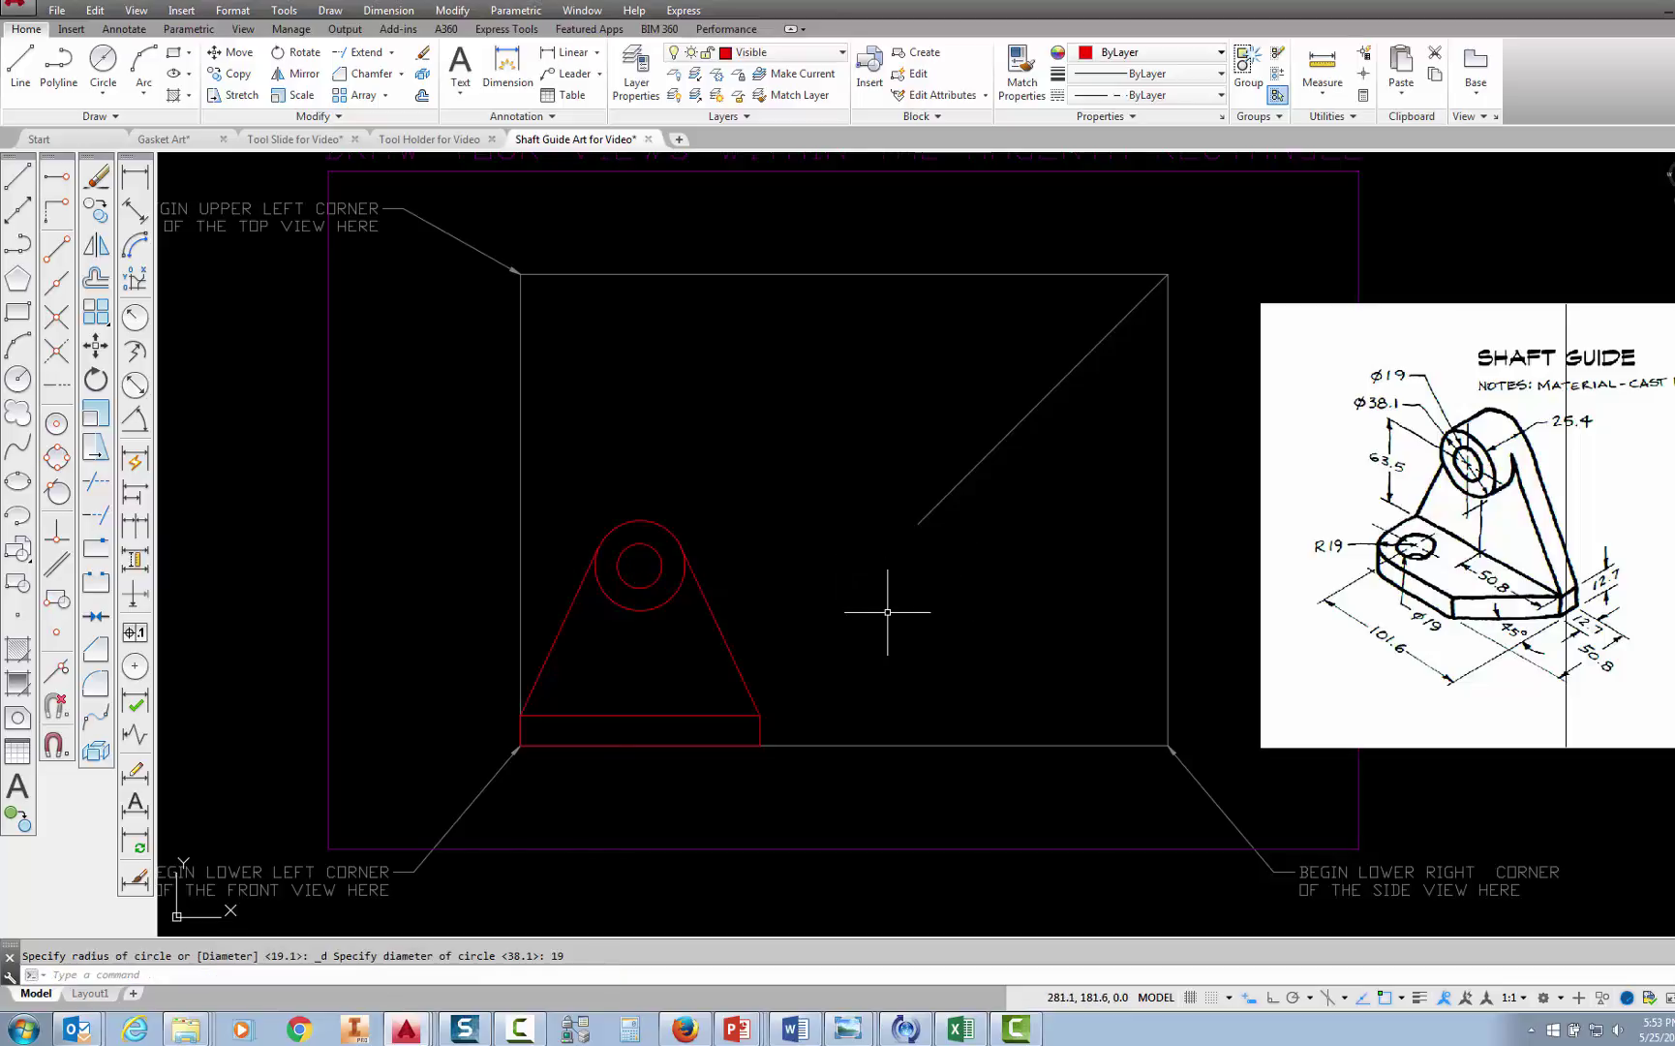